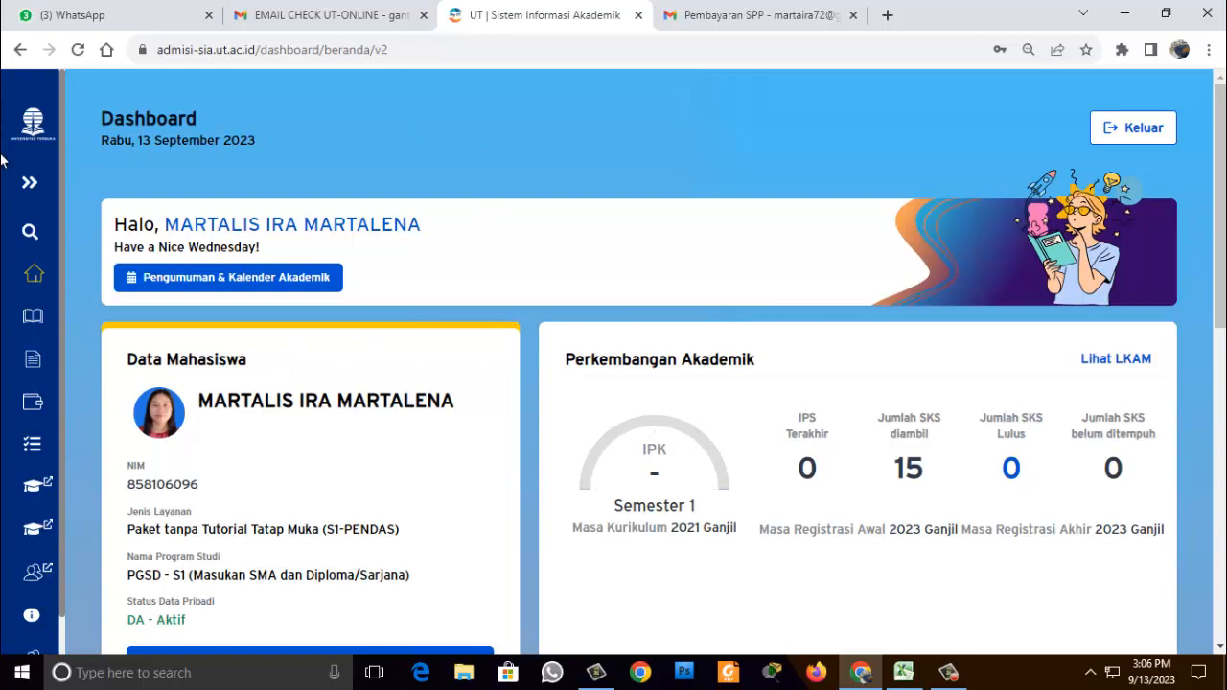
Open Tutorial Online from the dashboard's Tutorial / Pembimbingan / Praktikum section
left_click(28, 181)
left_click(101, 341)
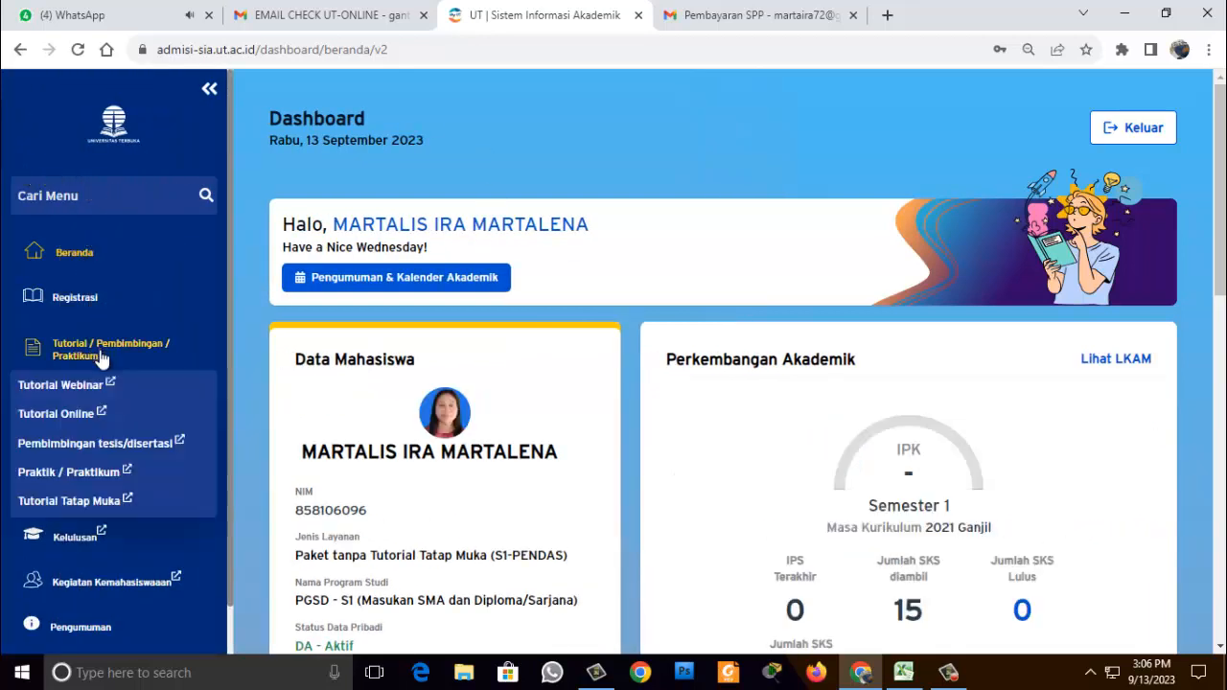
left_click(55, 415)
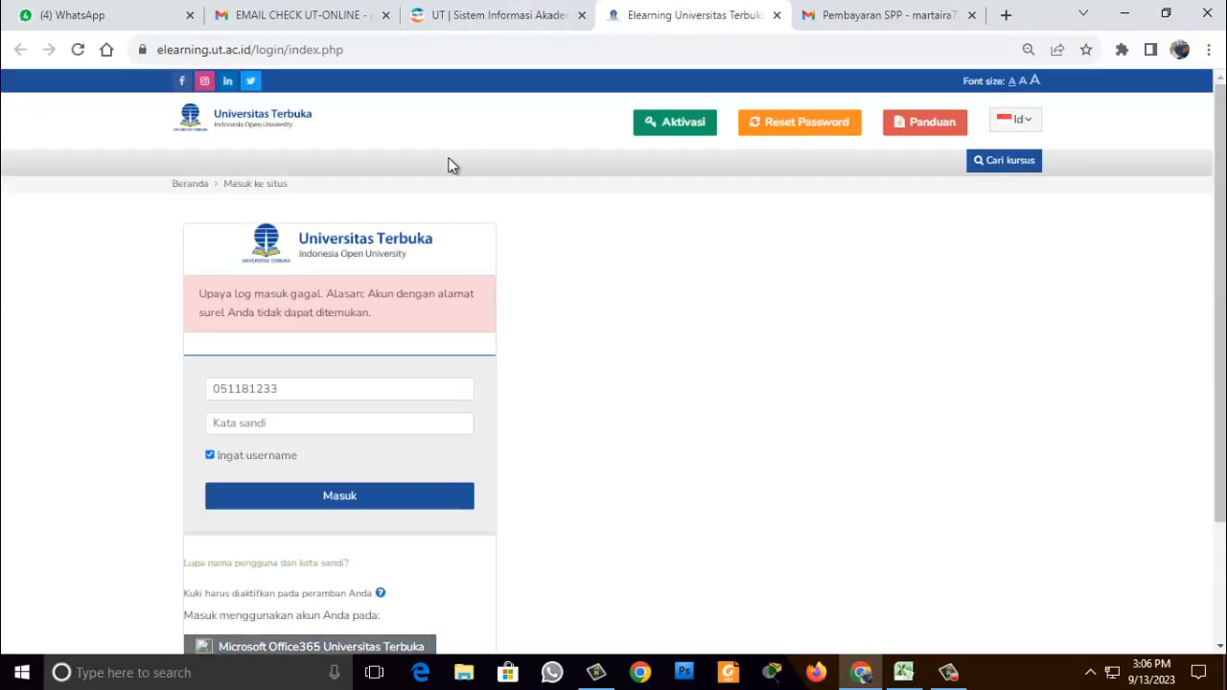
Start the UT Online account activation and accept its terms to reach the student data form
scroll(617, 279, "down", 3)
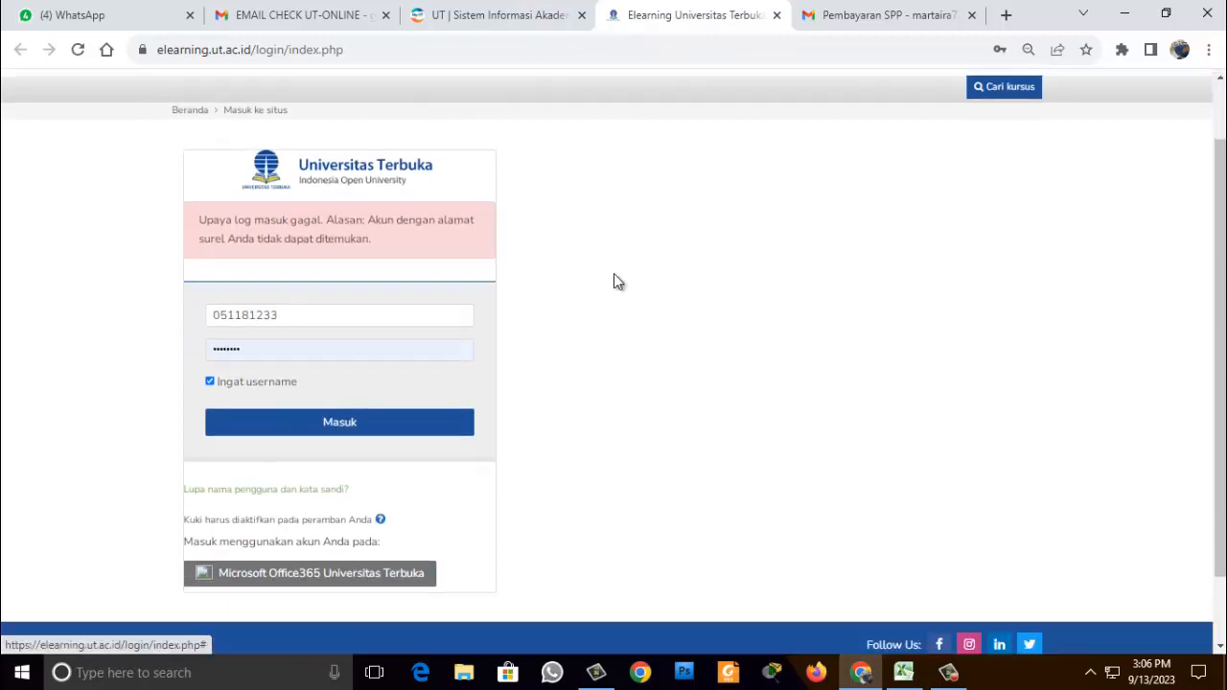
scroll(618, 282, "up", 3)
left_click(675, 129)
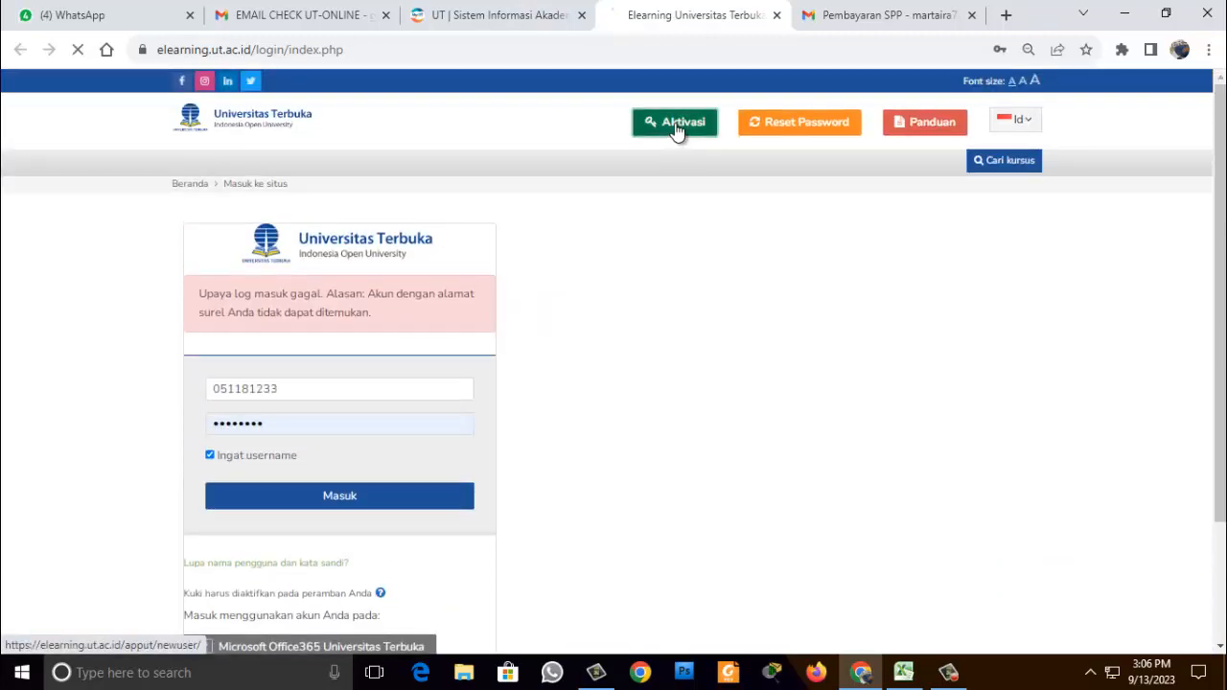
scroll(537, 291, "down", 10)
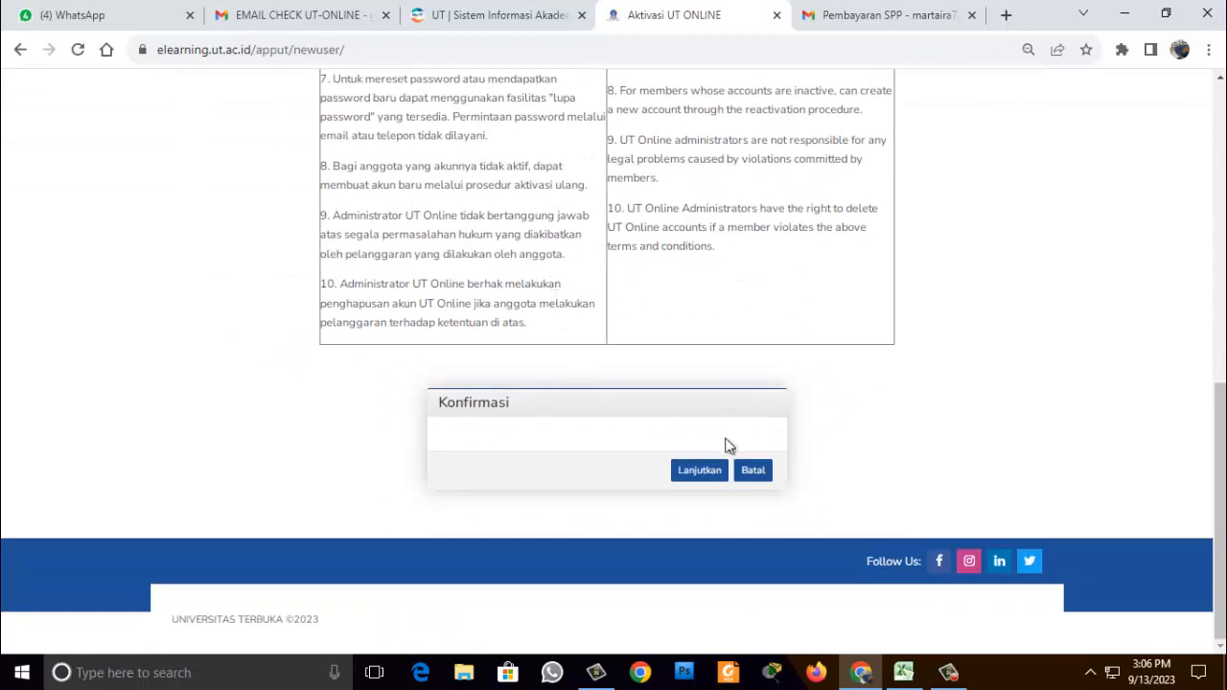
left_click(701, 471)
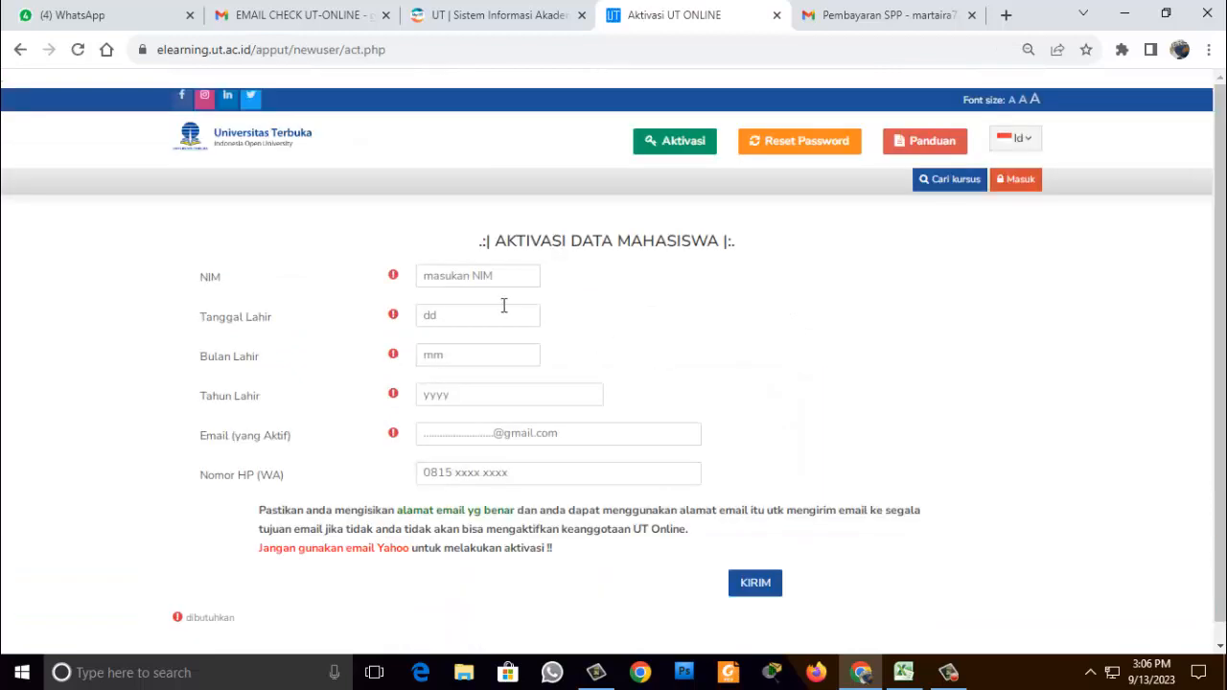
Copy the student's NIM from the academic dashboard into the activation form's NIM field
left_click(526, 17)
scroll(409, 356, "down", 2)
left_click_drag(294, 330, 369, 341)
key("ctrl+c")
left_click(659, 14)
left_click(418, 276)
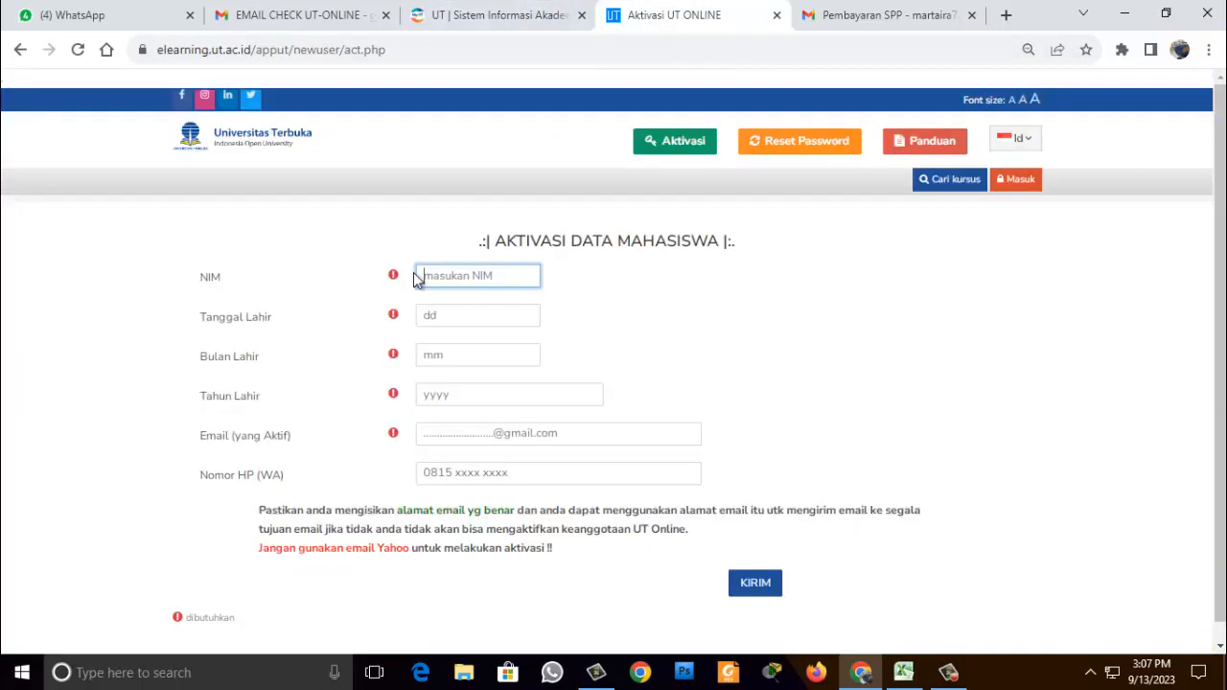
key("ctrl+v")
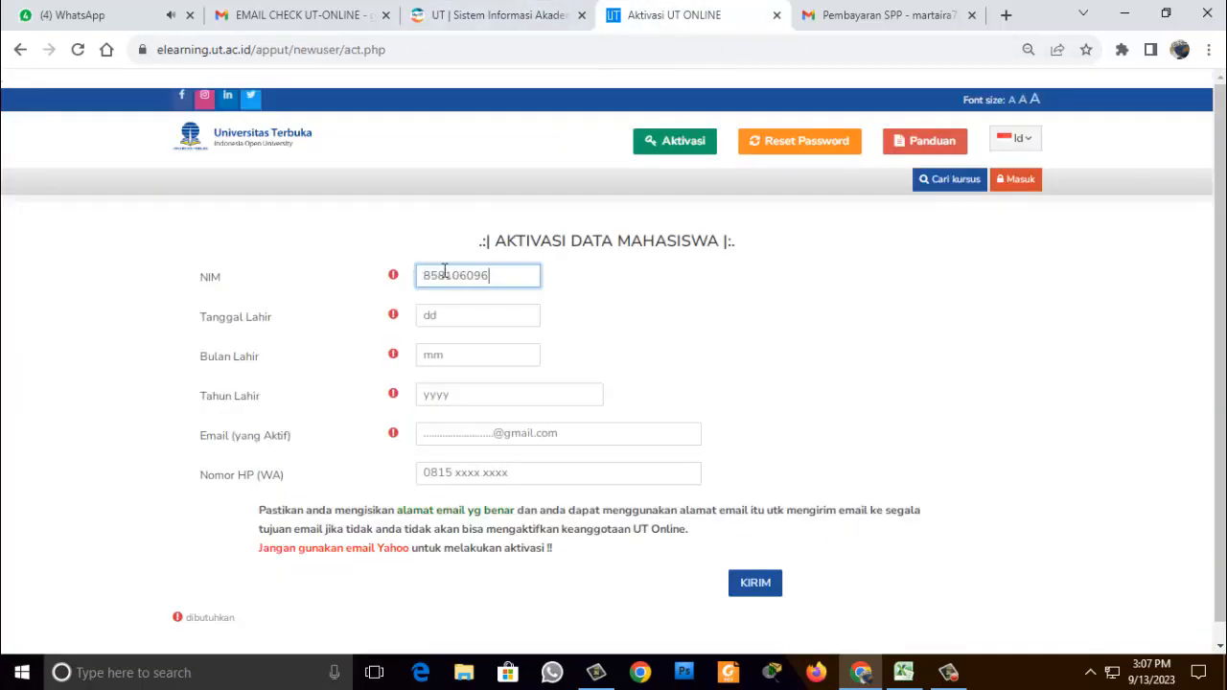
Look up the birth date in the dashboard's student details and enter the day under Tanggal Lahir in the activation form
left_click(484, 14)
left_click(374, 516)
scroll(454, 491, "down", 4)
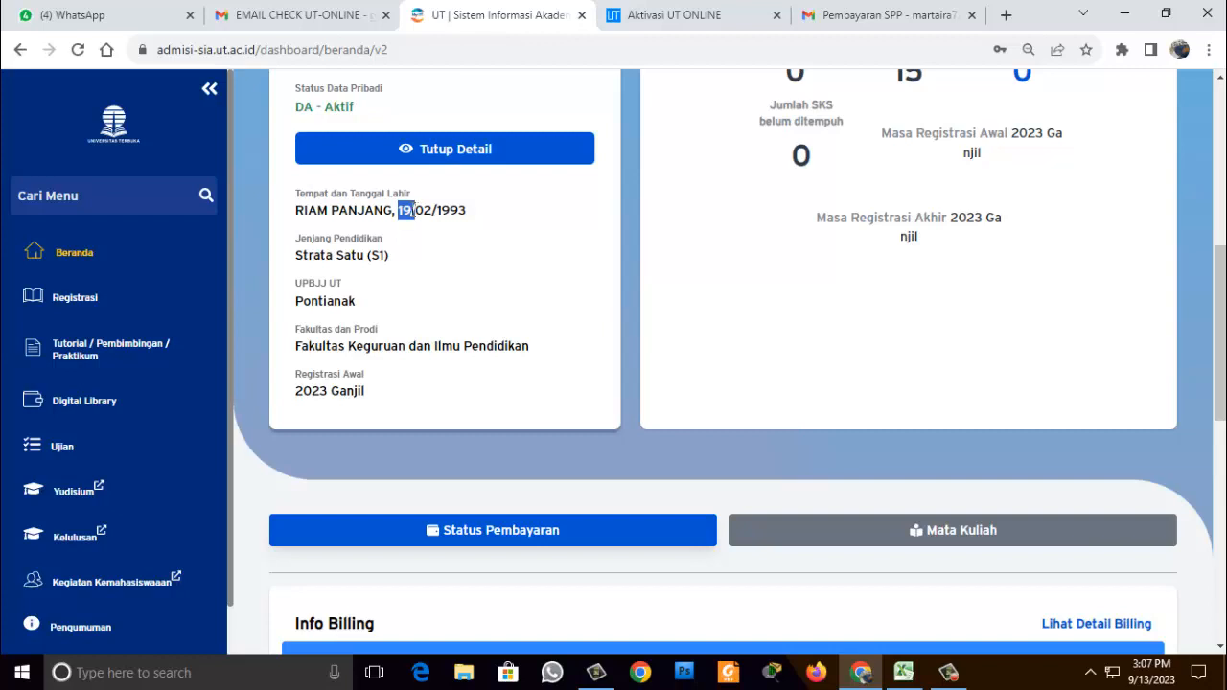
left_click_drag(397, 210, 467, 223)
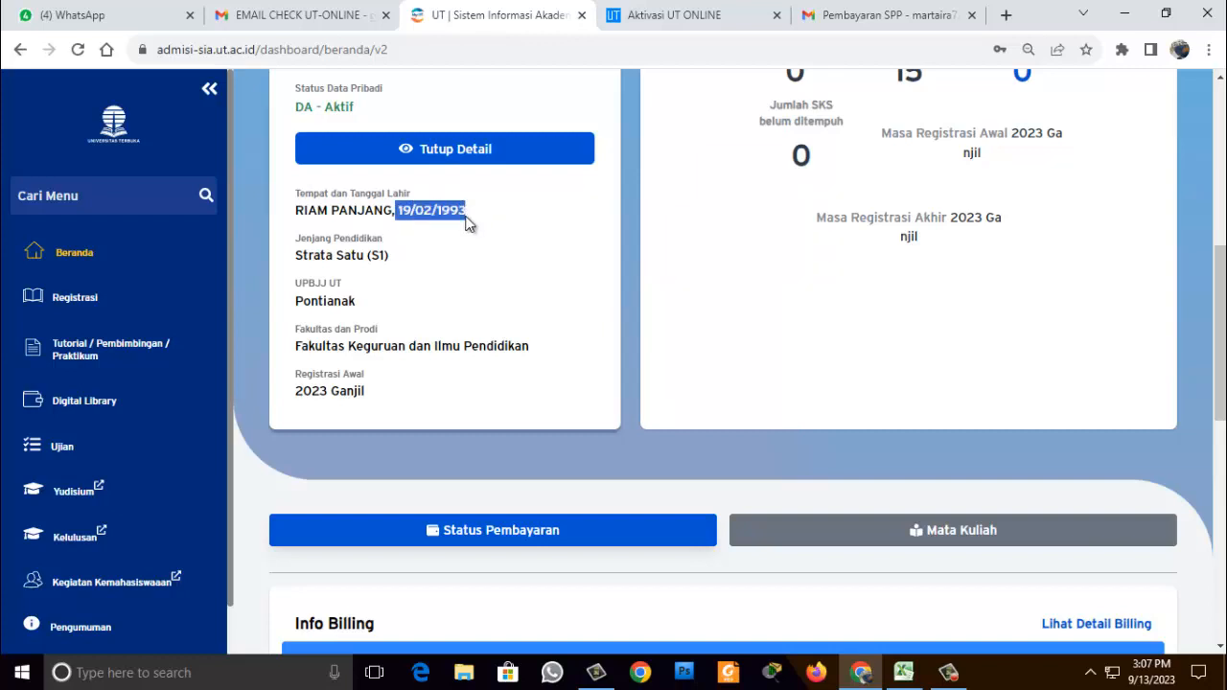
left_click(459, 228)
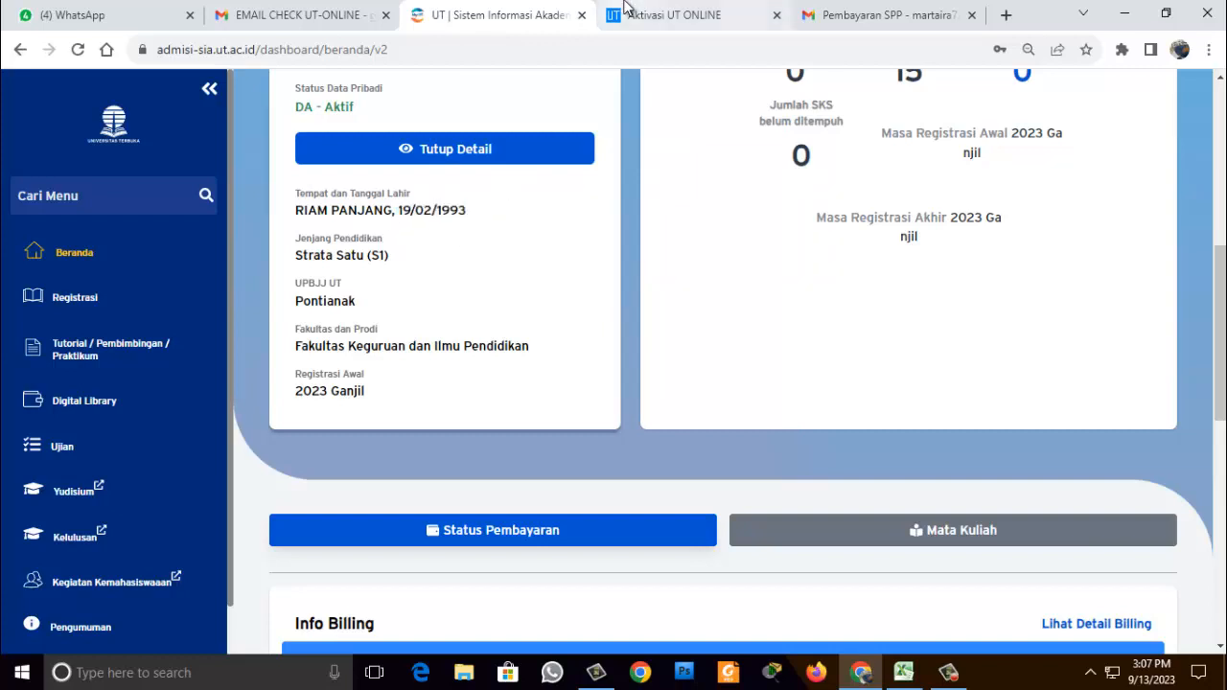
left_click(674, 14)
left_click(443, 315)
type("19")
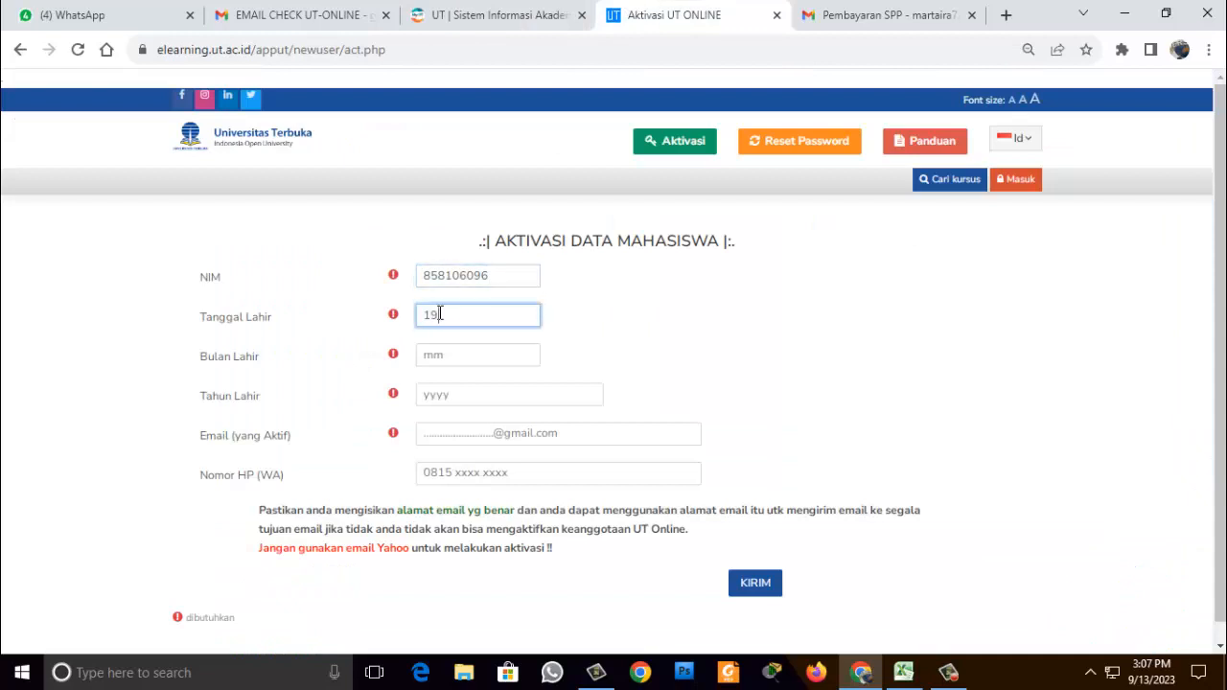
Fill in Bulan Lahir and Tahun Lahir in the activation form with the birth month and year from the dashboard
left_click(442, 354)
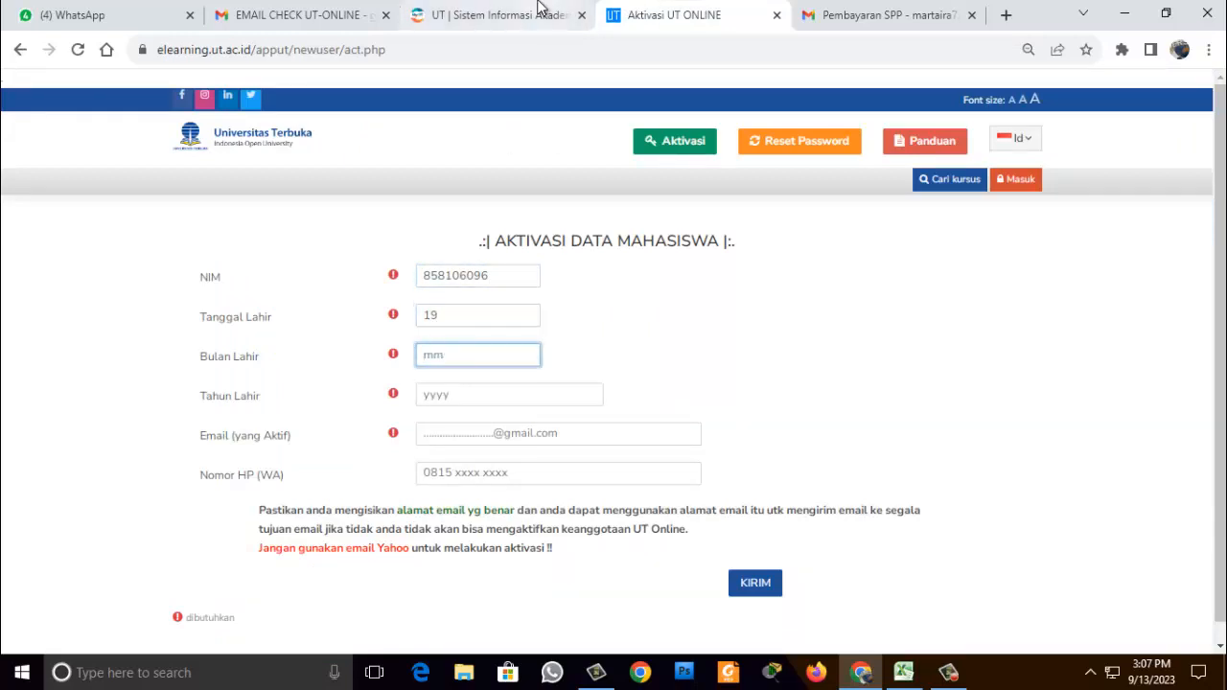
left_click(537, 11)
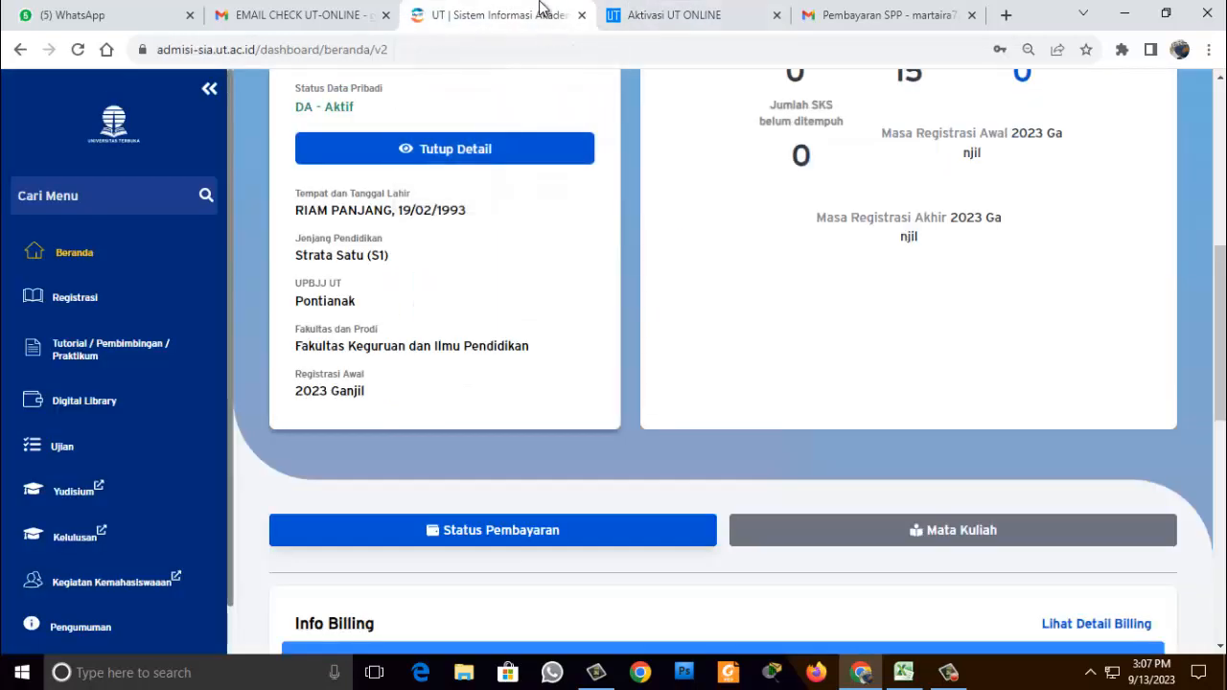
left_click(611, 16)
type("02")
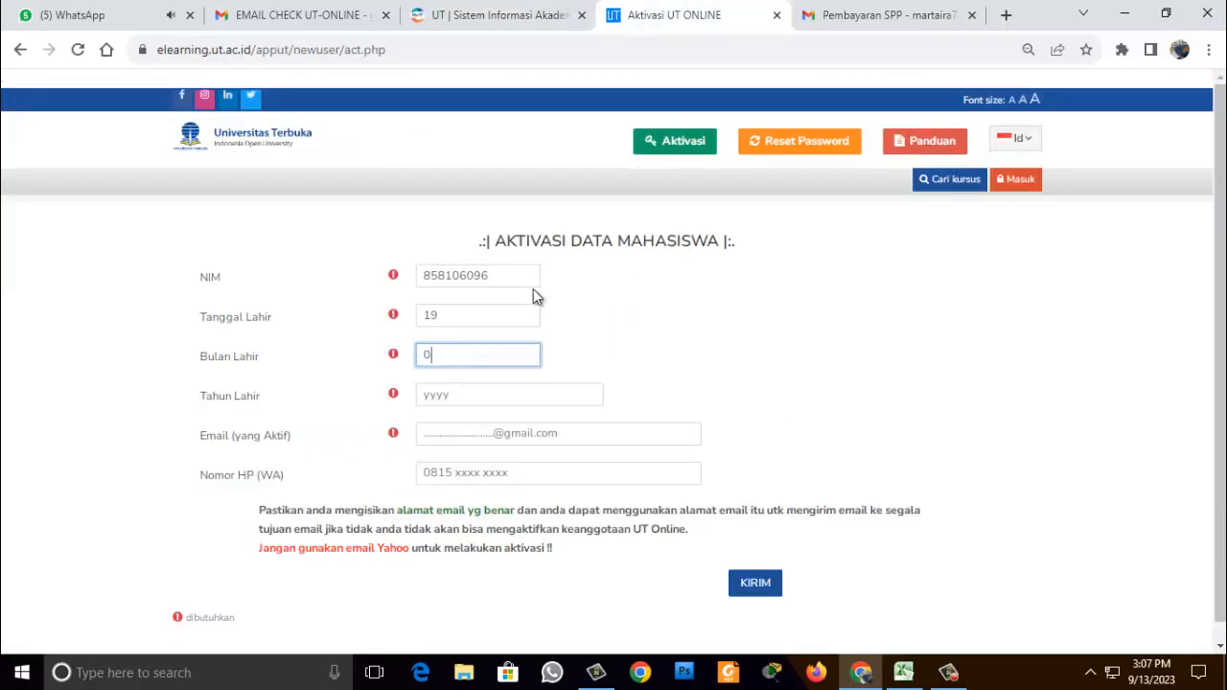
left_click(493, 403)
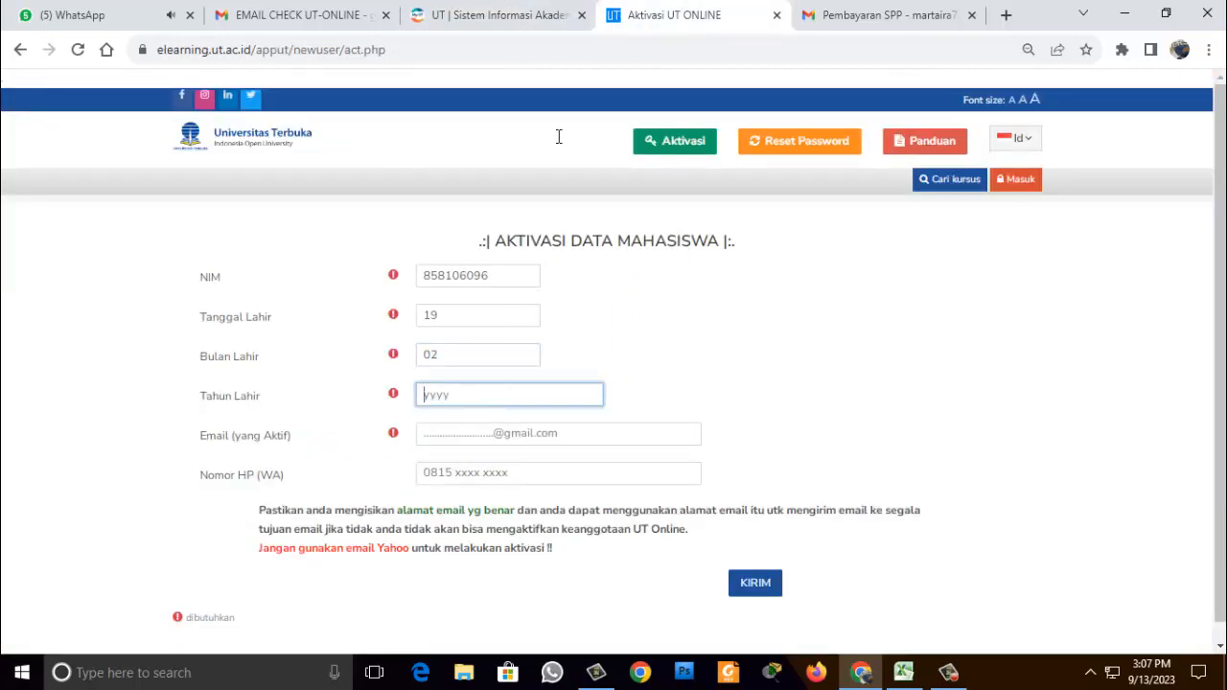
left_click(523, 12)
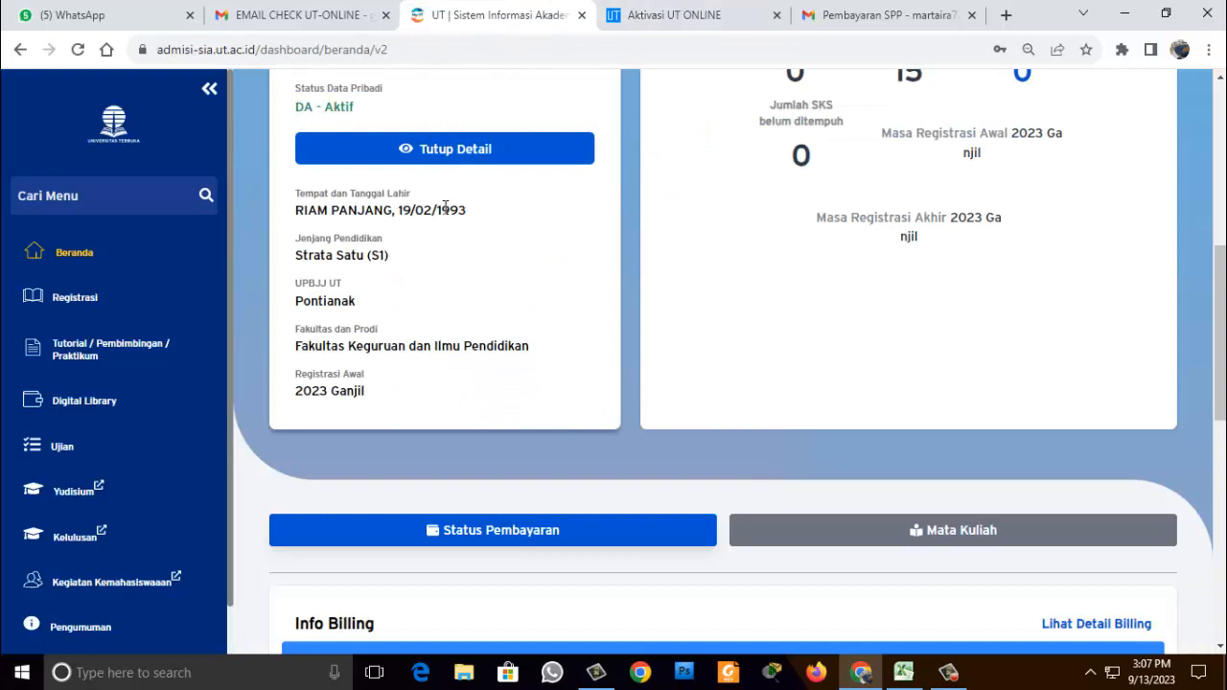
left_click_drag(438, 210, 468, 209)
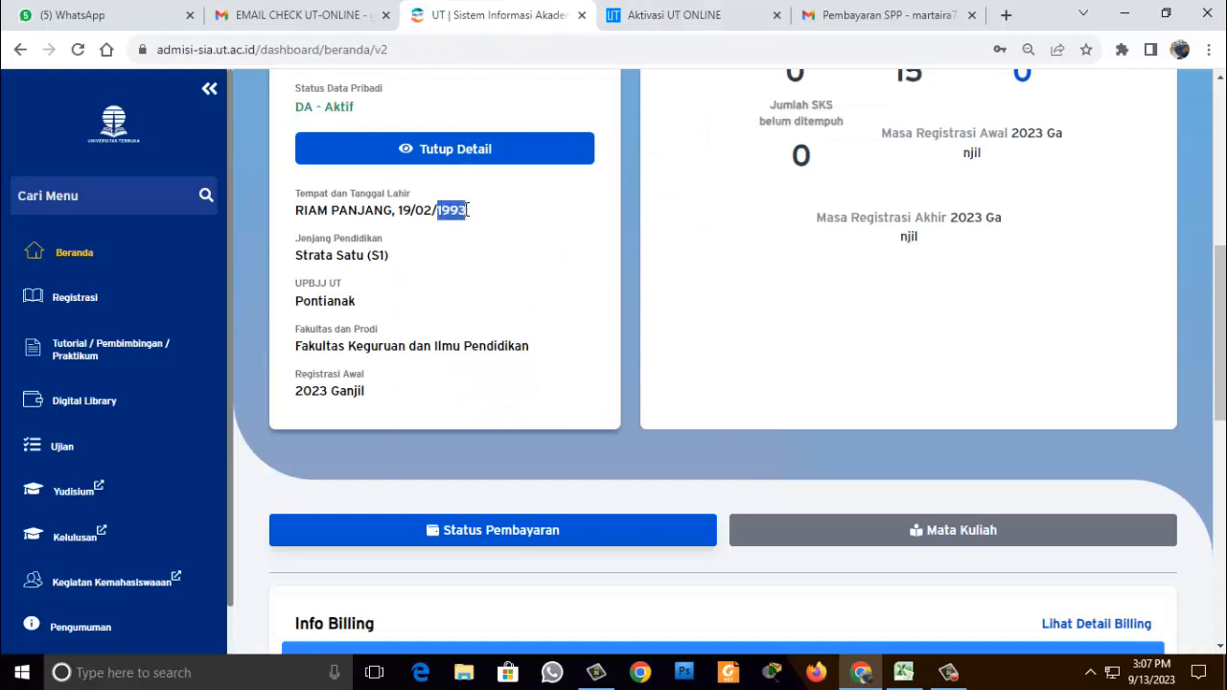
left_click(647, 15)
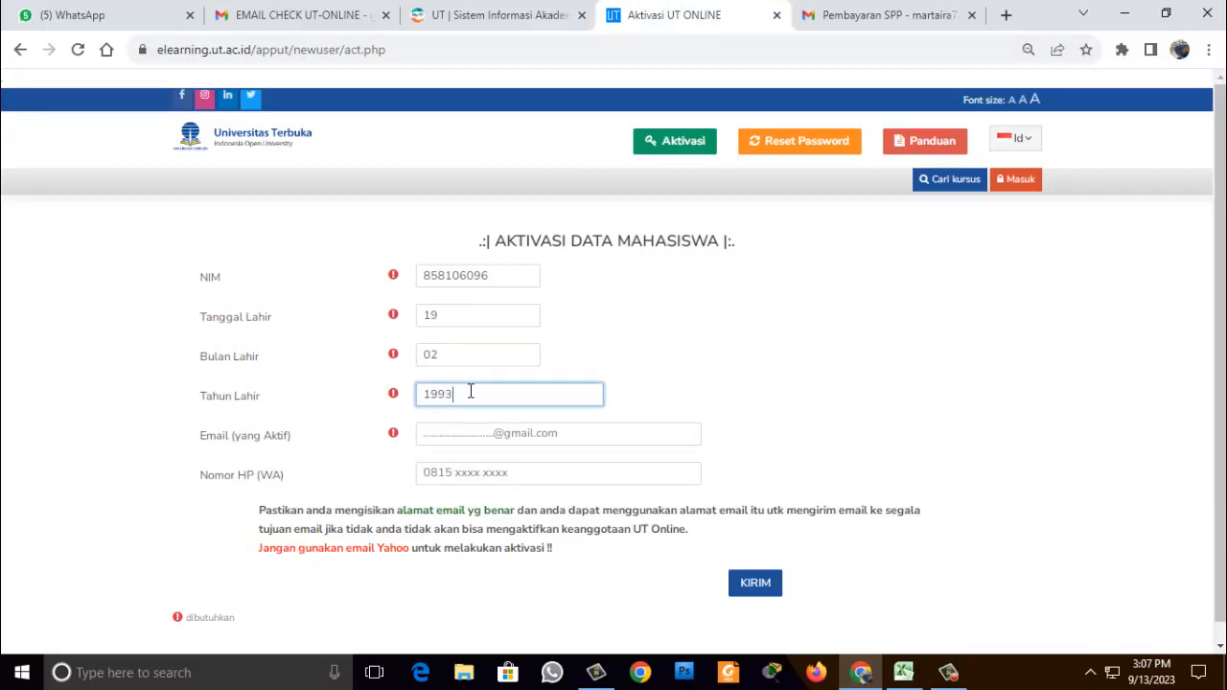
Copy the student's e-mail address from the Gmail account details into the activation form's Email field
left_click(464, 427)
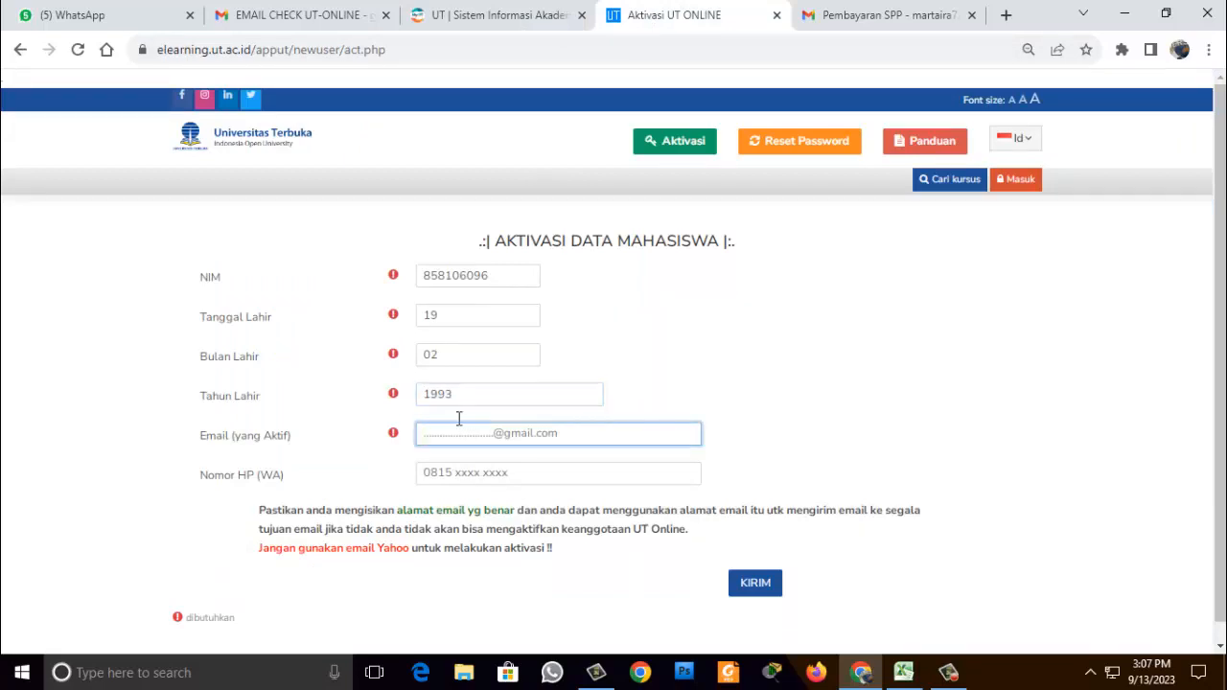
left_click(894, 13)
left_click(1198, 98)
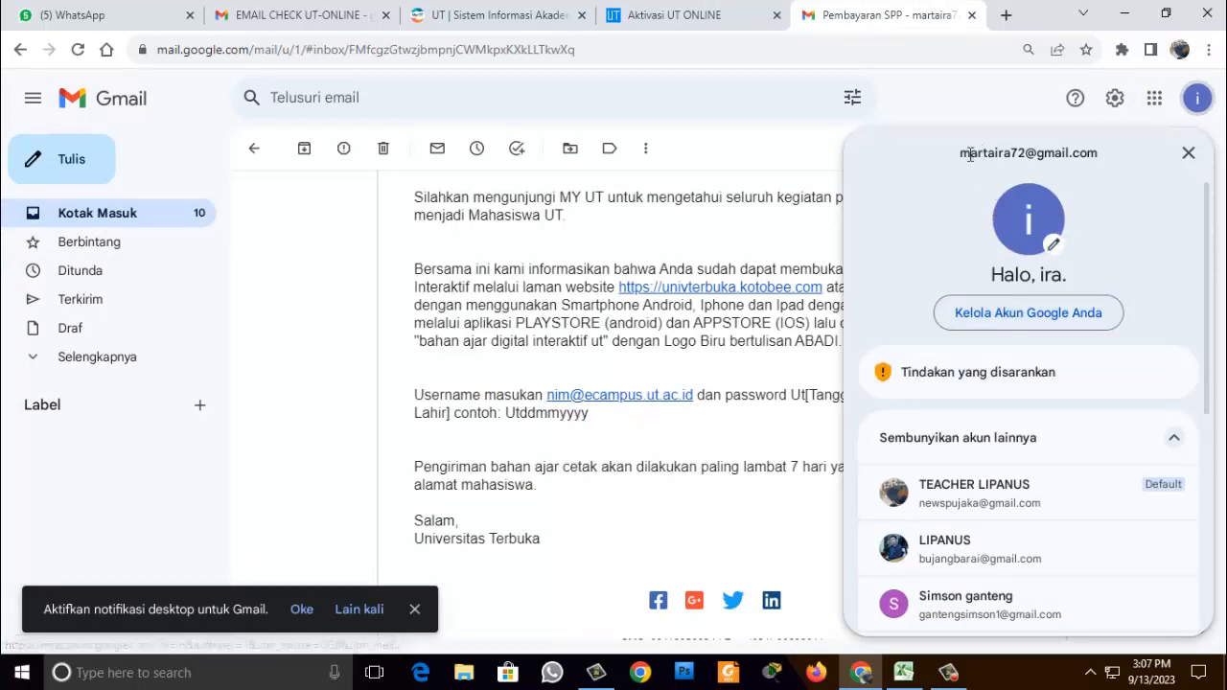
left_click_drag(960, 153, 1101, 161)
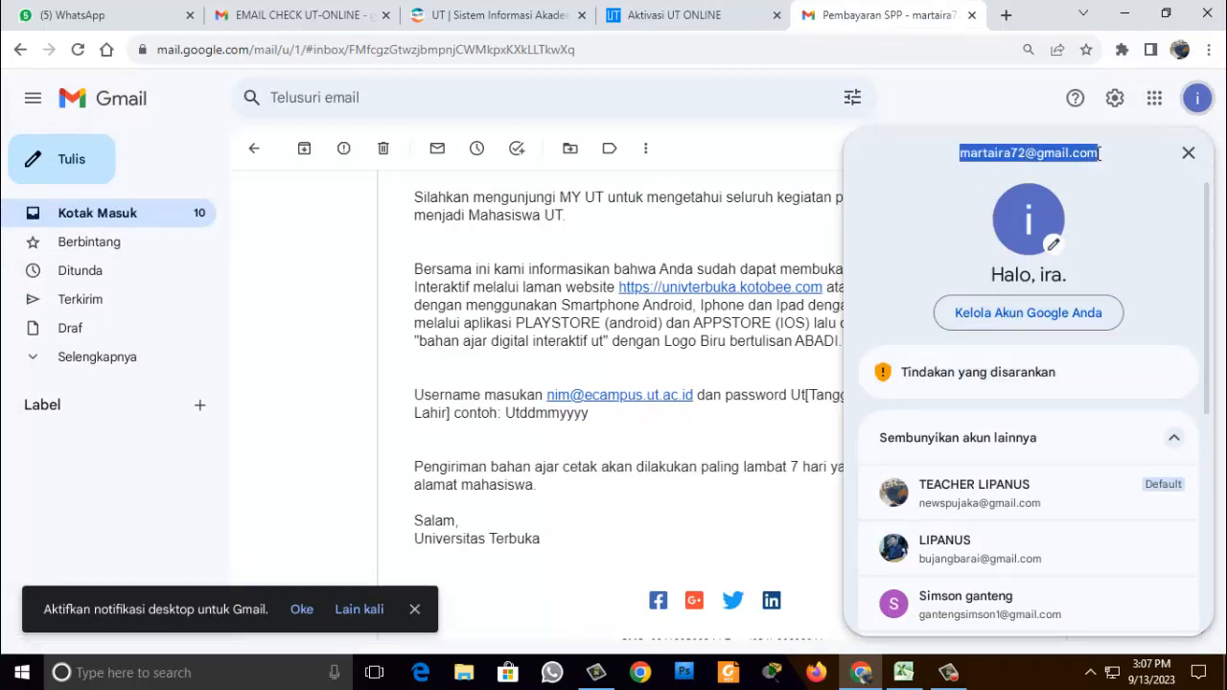
key("ctrl+c")
left_click(671, 15)
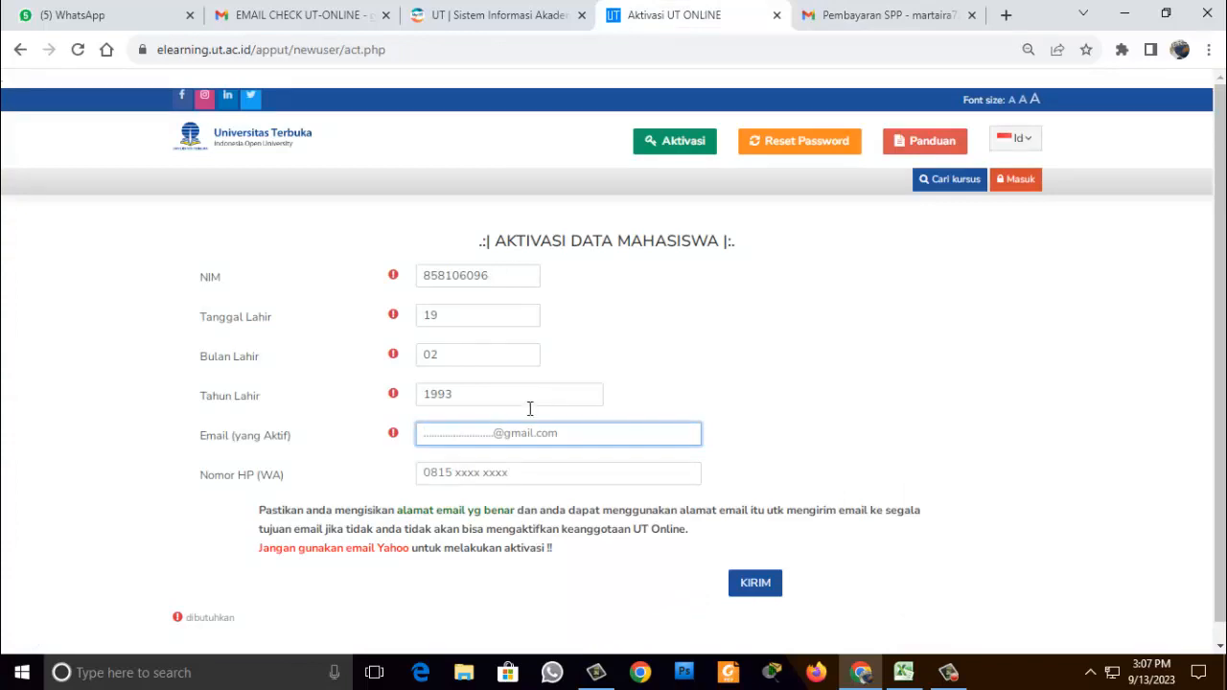
key("ctrl+v")
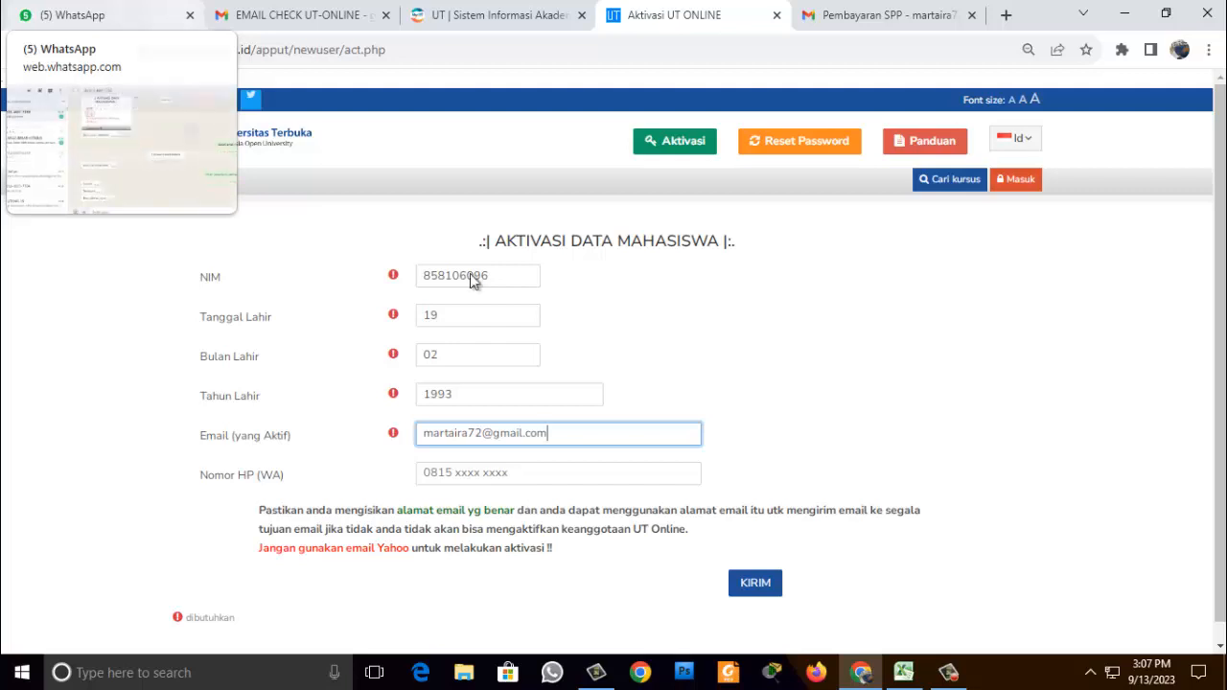
Paste the student's phone number under Nomor HP (WA), clean up its formatting, and submit the activation form
left_click(609, 471)
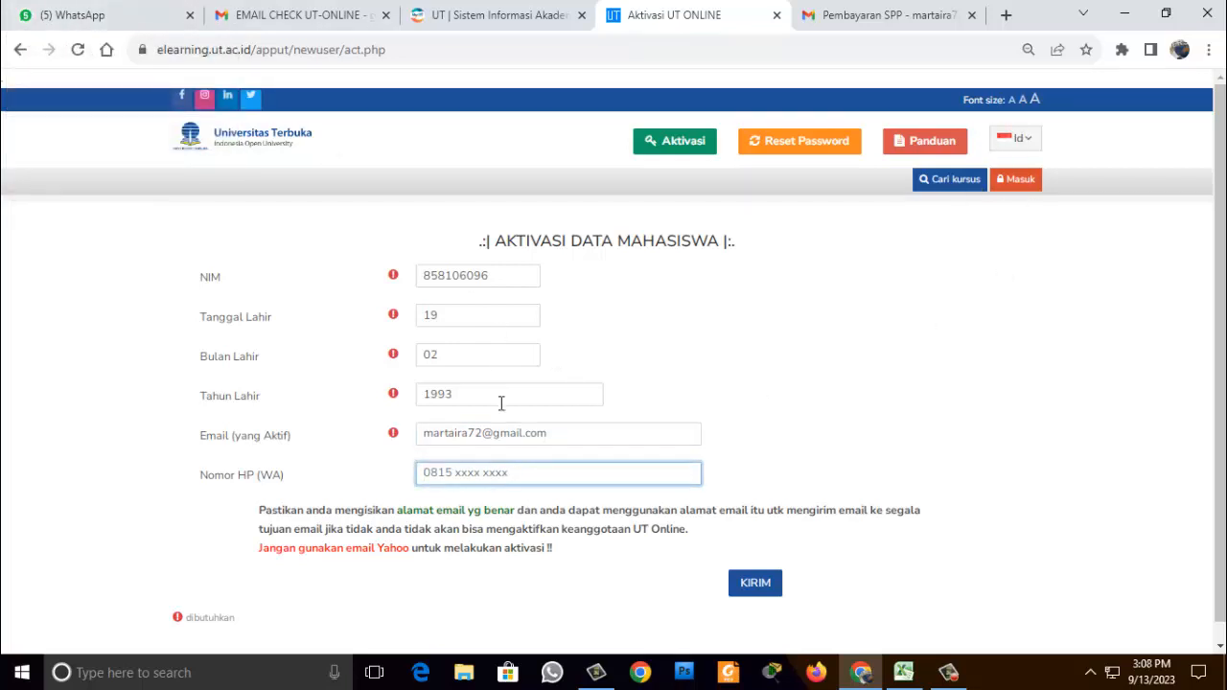
key("ctrl+v")
type("0")
left_click(461, 477)
type("=")
key("BackSpace")
key("BackSpace")
left_click(489, 477)
key("BackSpace")
left_click(436, 476)
key("BackSpace")
left_click(753, 584)
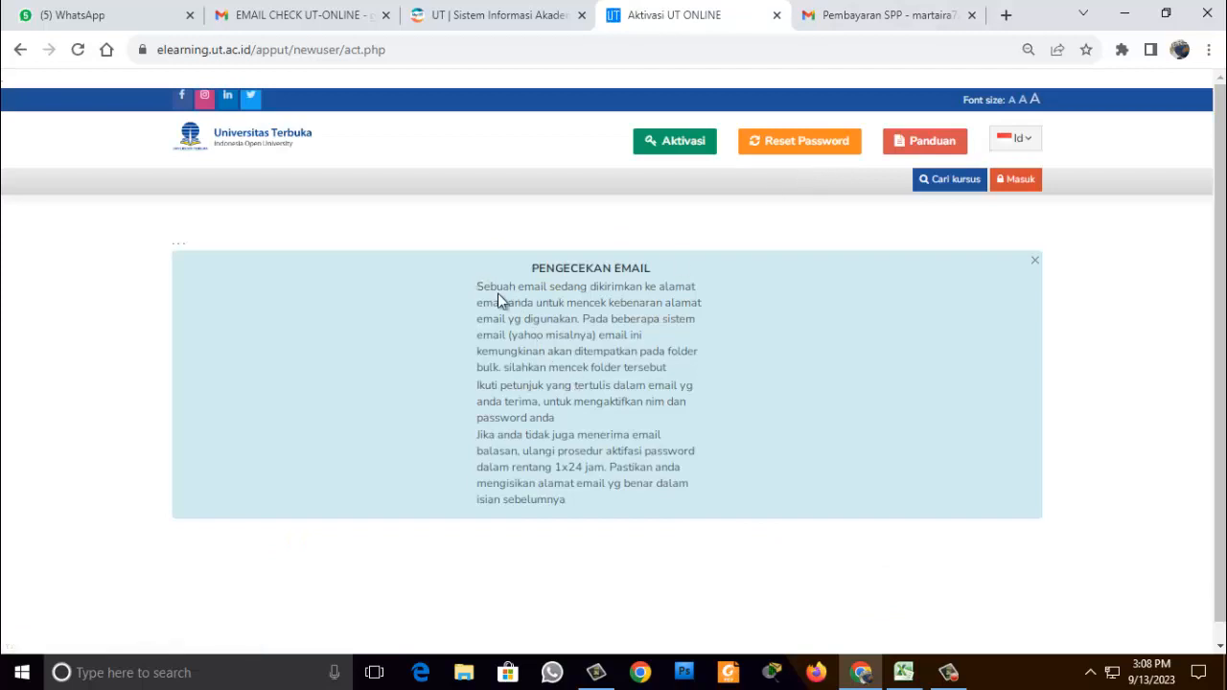
Read the e-mail check notice and open the EMAIL CHECK UT-ONLINE message in the student's Gmail inbox
left_click_drag(498, 295, 664, 497)
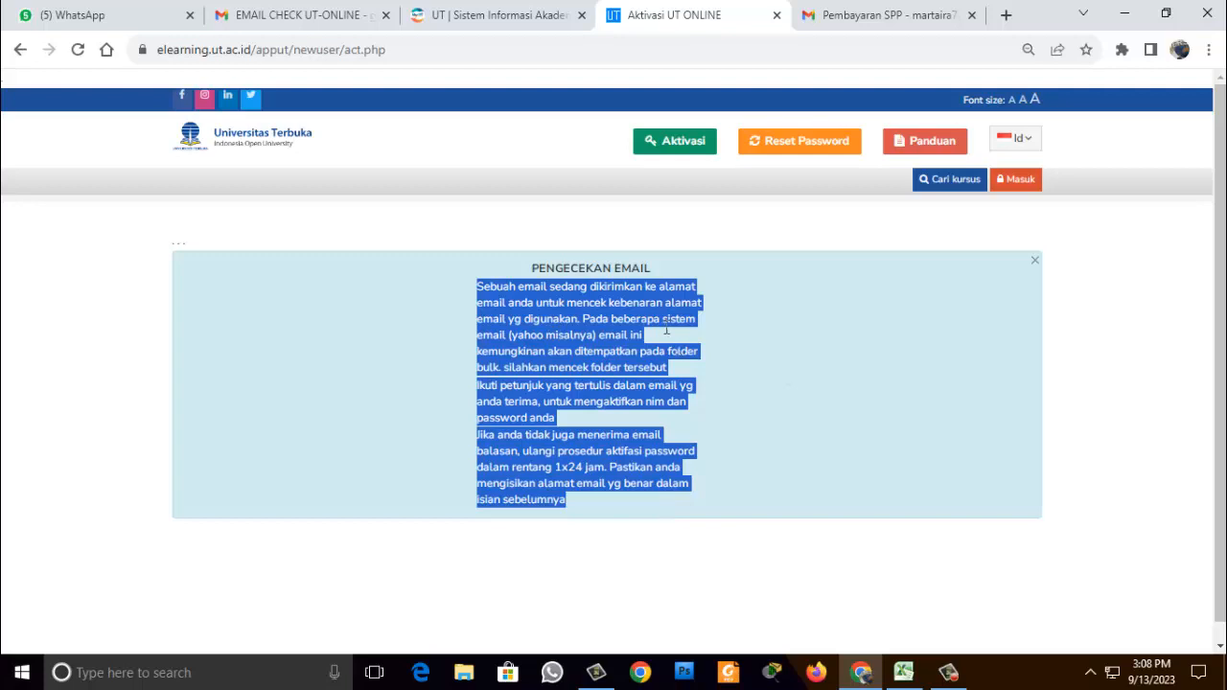
left_click(755, 390)
left_click(888, 14)
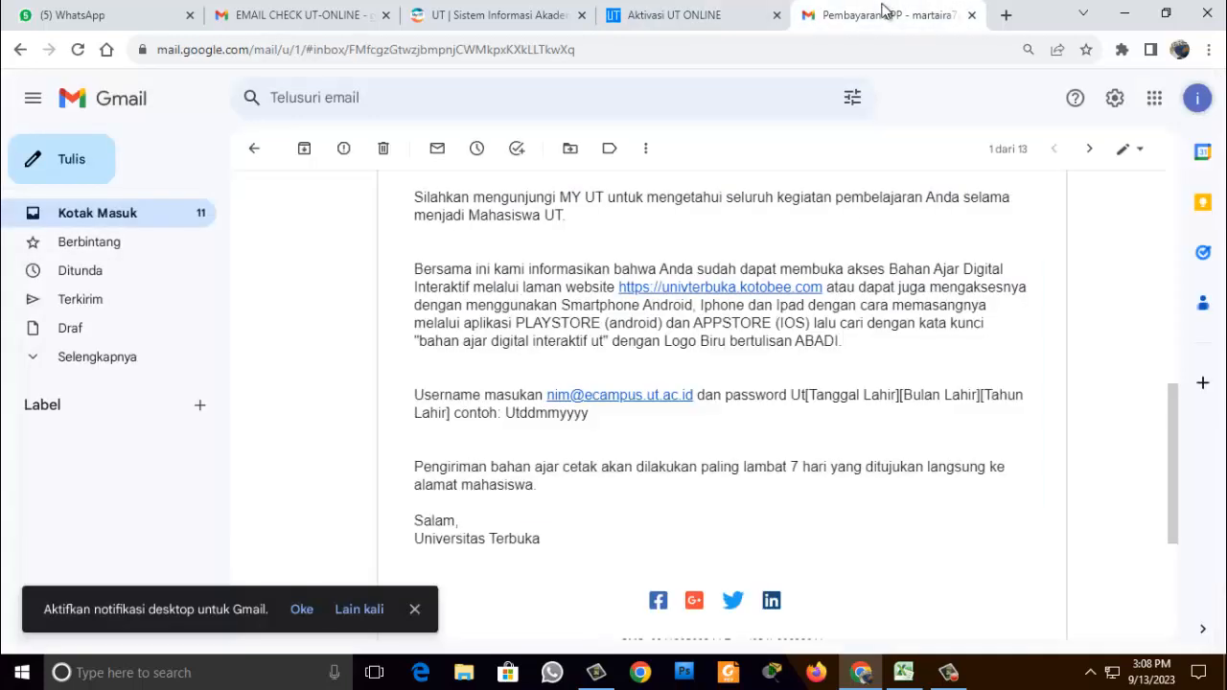
left_click(156, 209)
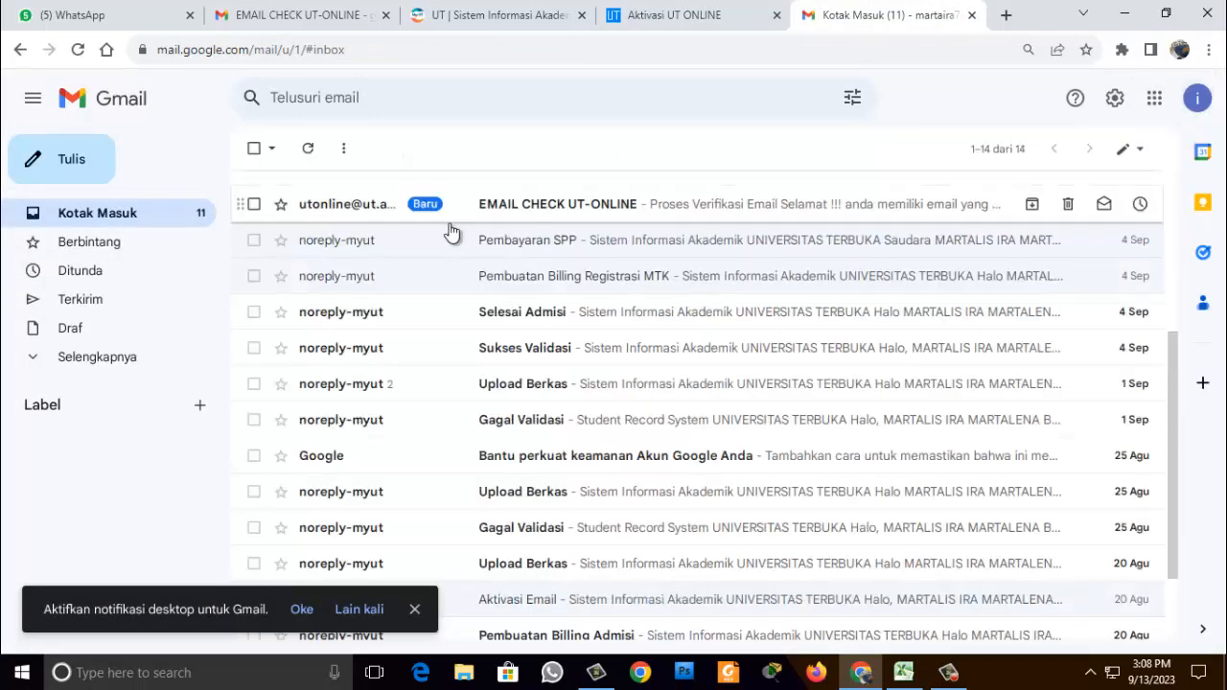
left_click(505, 205)
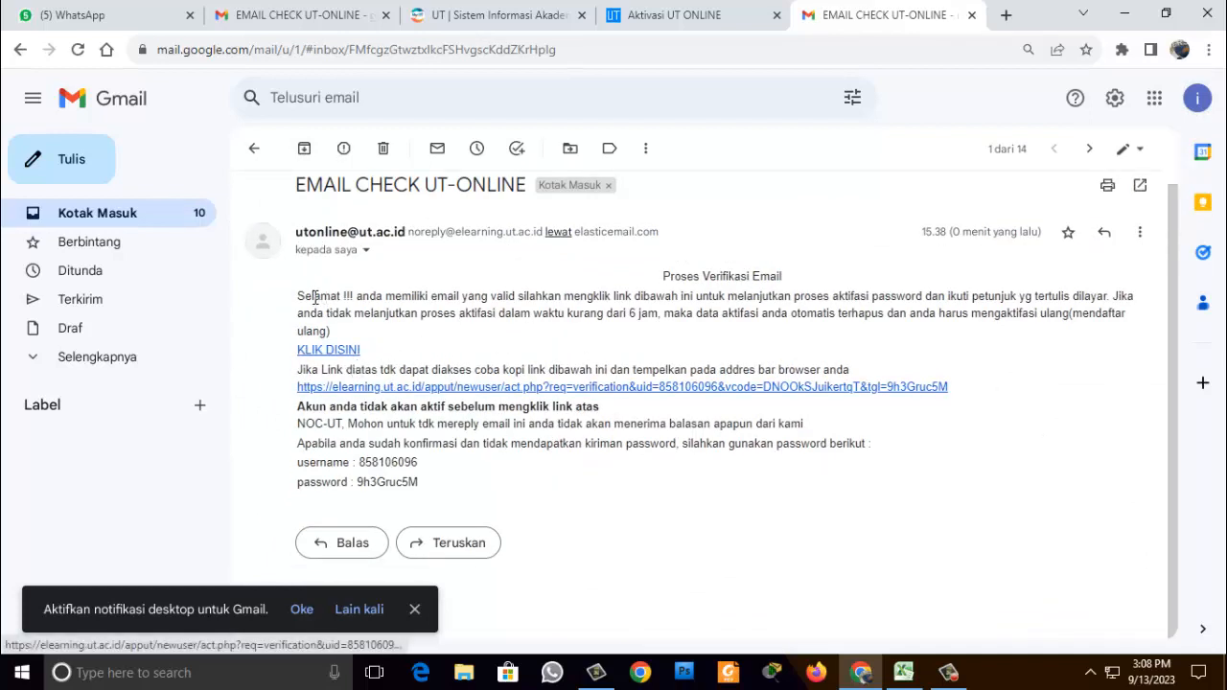
Read the verification instructions in the message and follow its KLIK DISINI activation link
left_click_drag(298, 293, 382, 335)
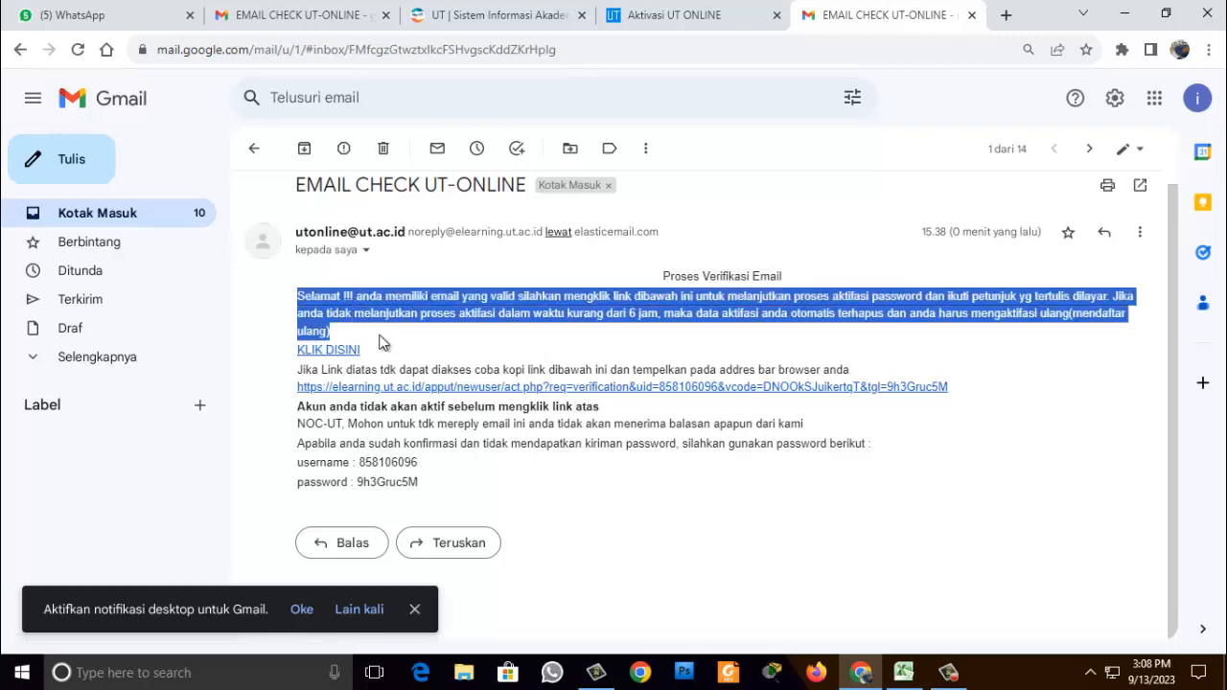
left_click(453, 351)
left_click(350, 352)
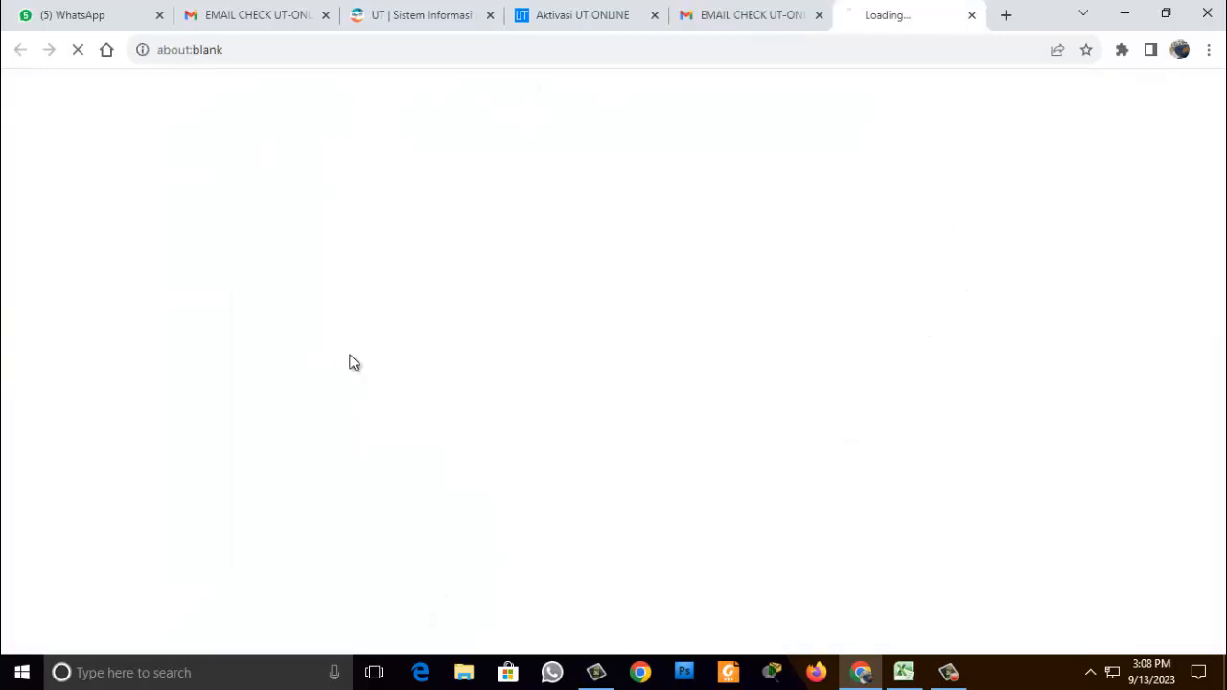
left_click(367, 52)
left_click(369, 50)
key("BackSpace")
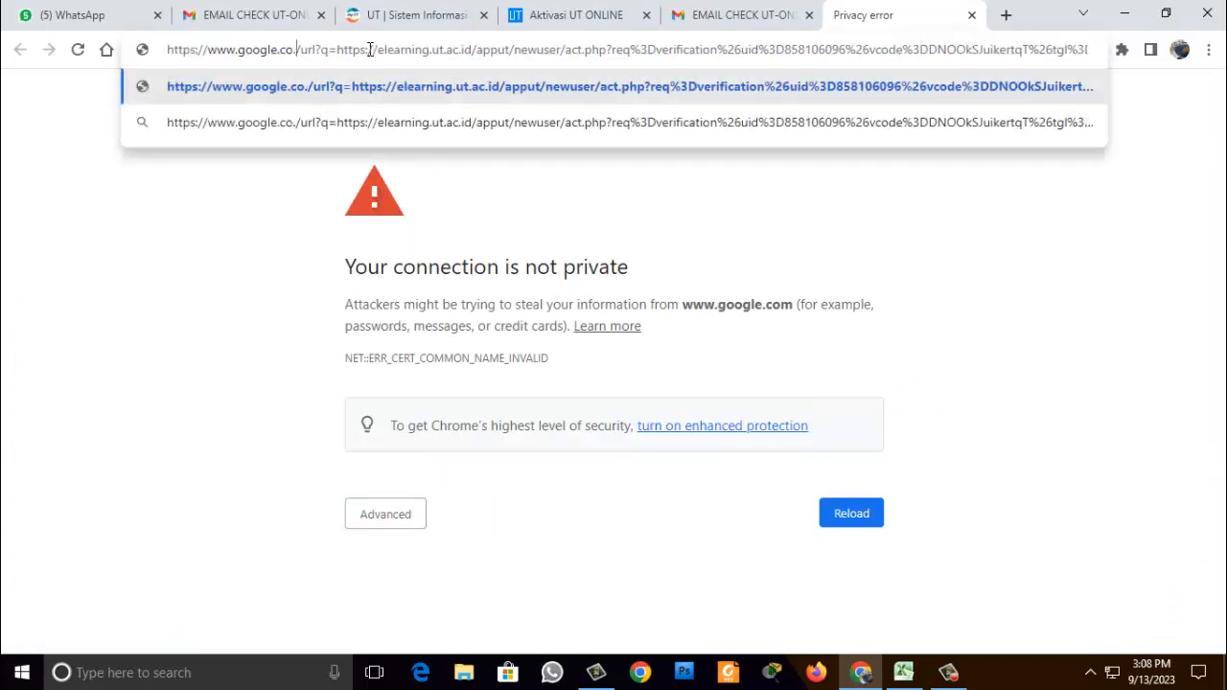
type(".id")
key("Return")
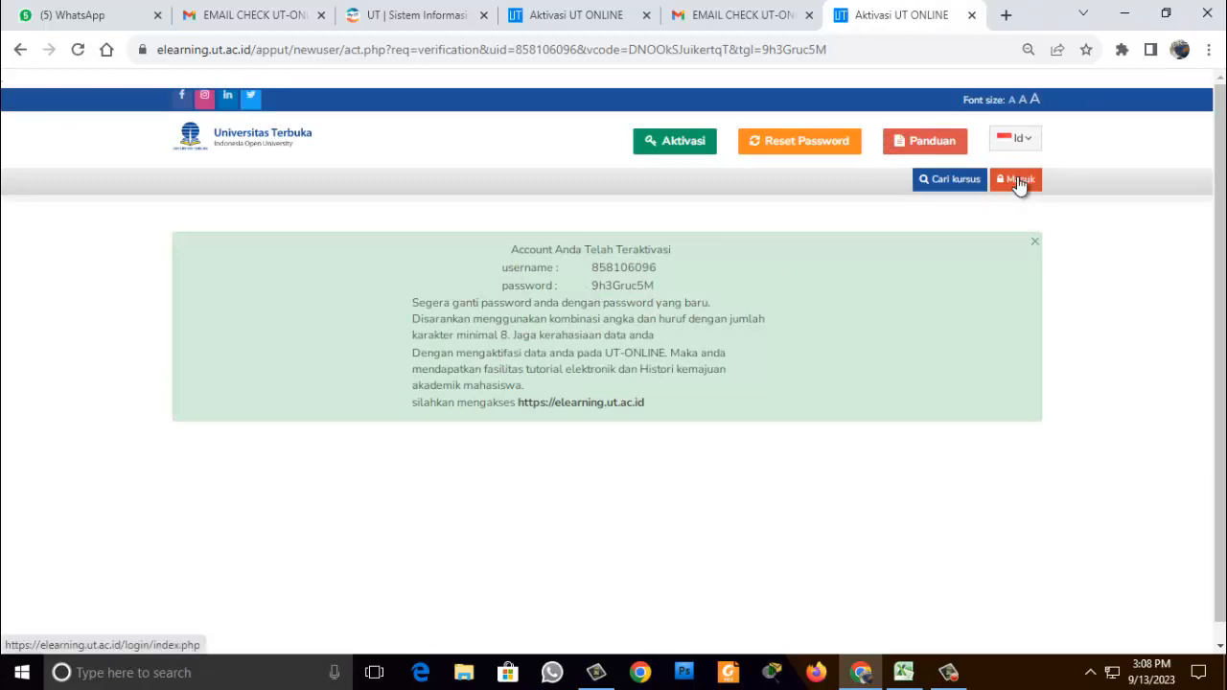
left_click(970, 19)
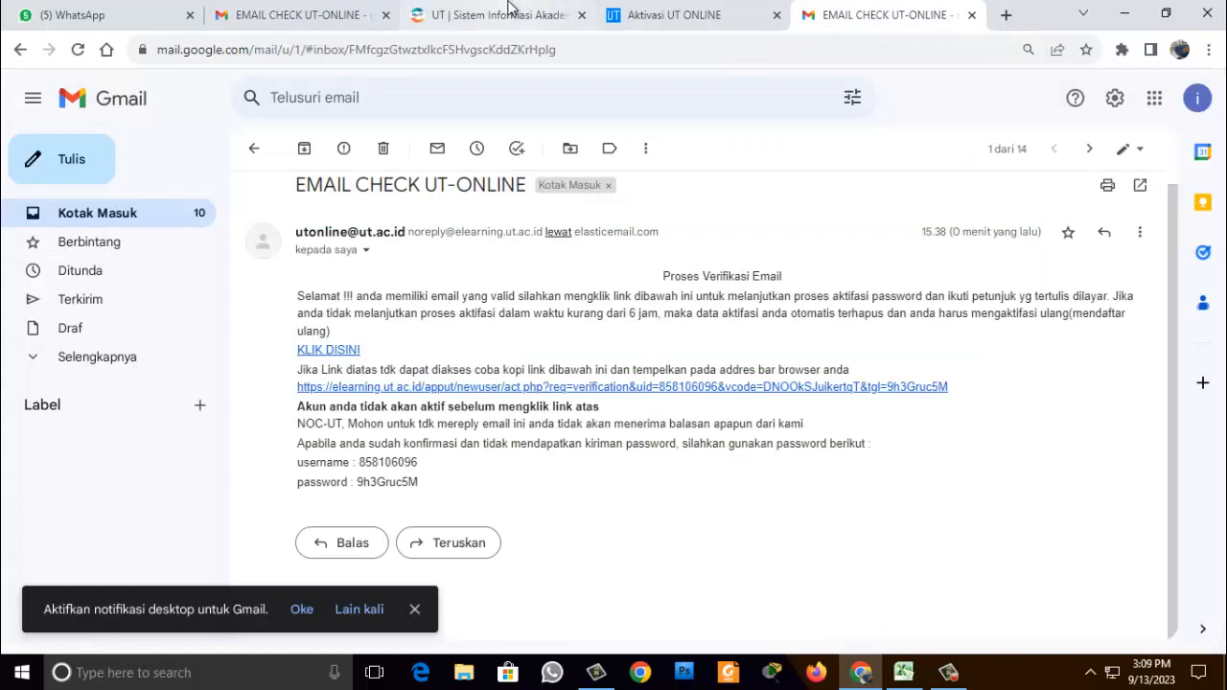
Open the Tutorial Online login page from the Tutorial / Pembimbingan / Praktikum section of the academic information system
left_click(532, 14)
left_click(93, 354)
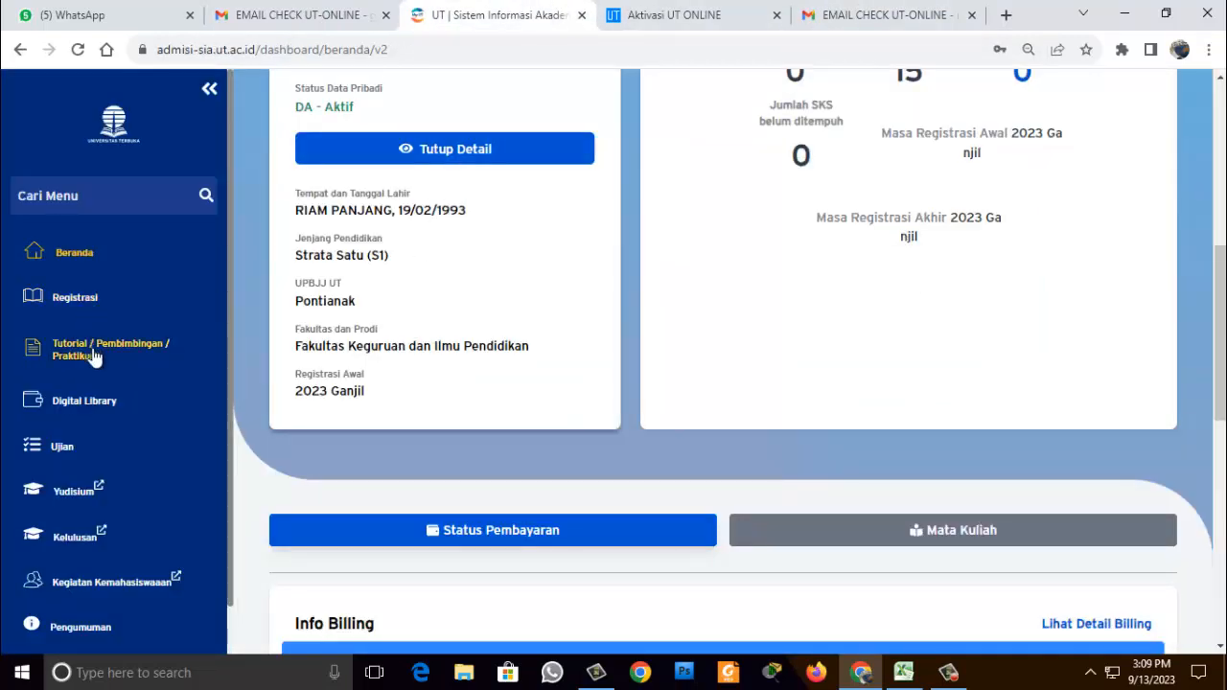
left_click(36, 351)
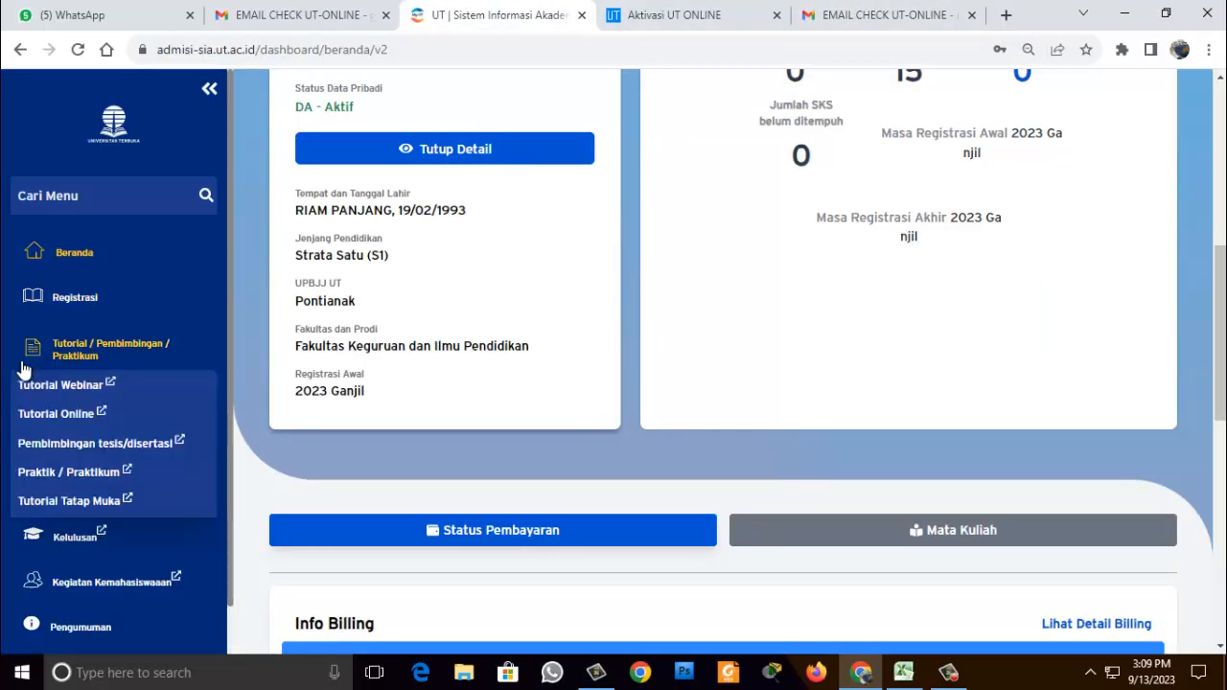
left_click(53, 412)
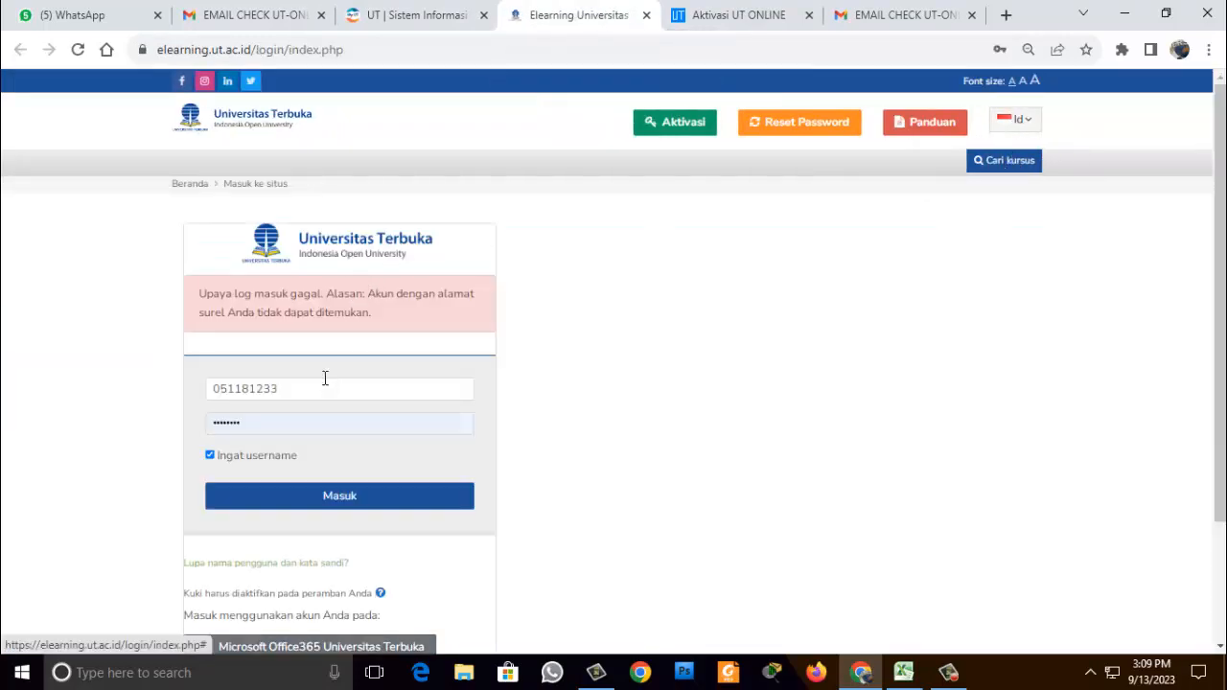
Copy the username from the verification e-mail into the e-learning login form, replacing the existing entry, and close the leftover Aktivasi UT ONLINE page
left_click(325, 387)
left_click(895, 12)
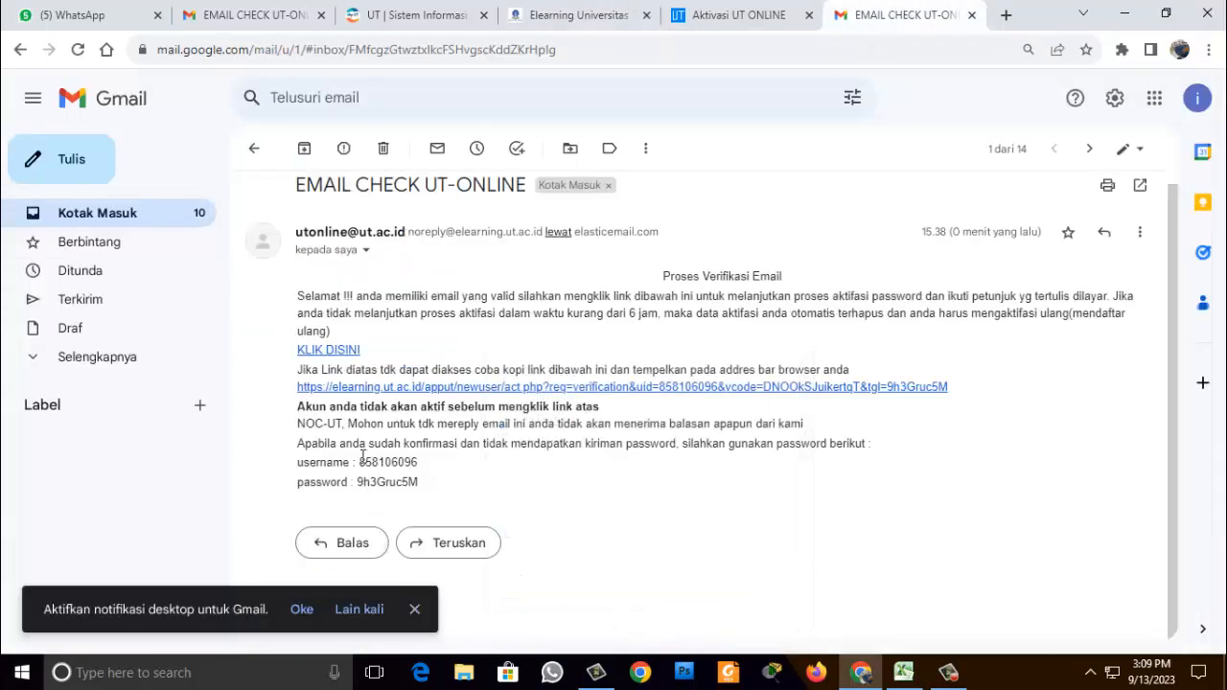
left_click_drag(361, 462, 420, 464)
key("ctrl+c")
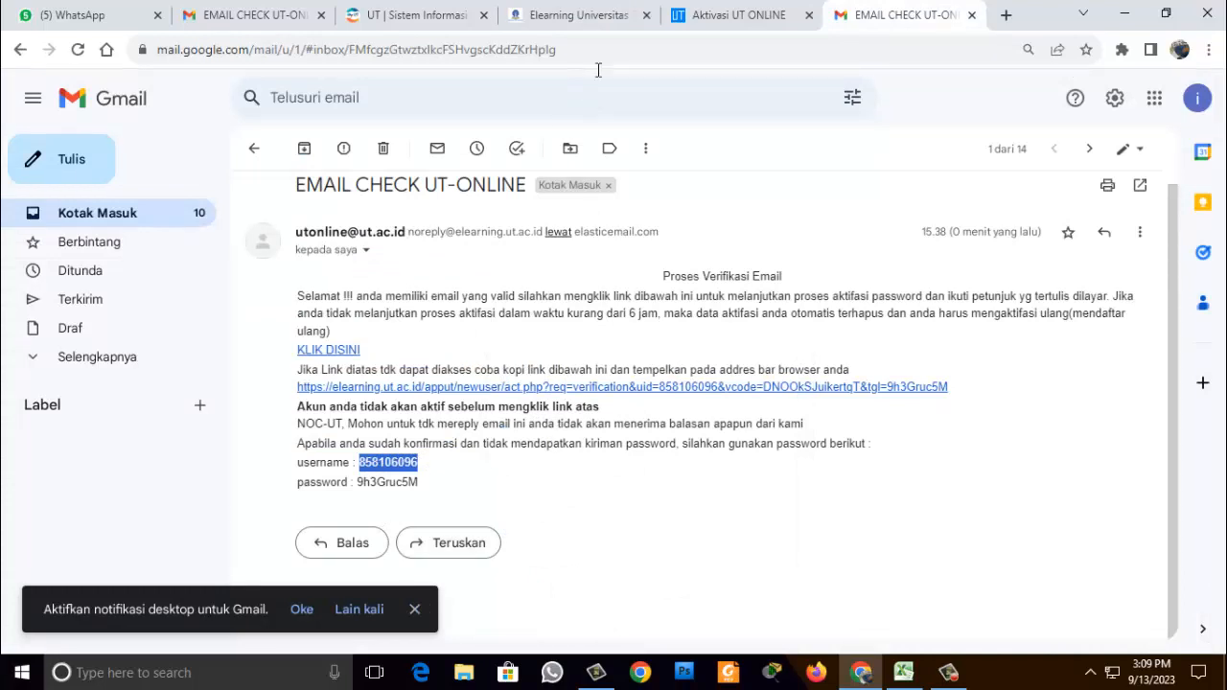
left_click(768, 16)
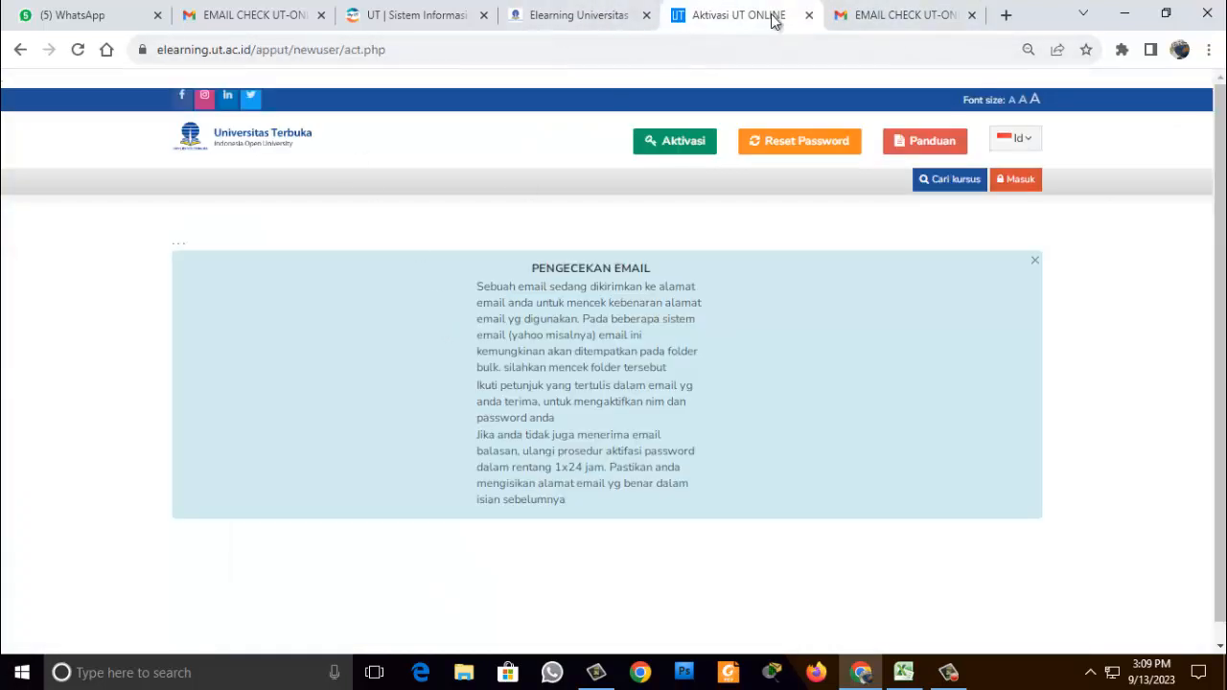
left_click(809, 14)
left_click(594, 14)
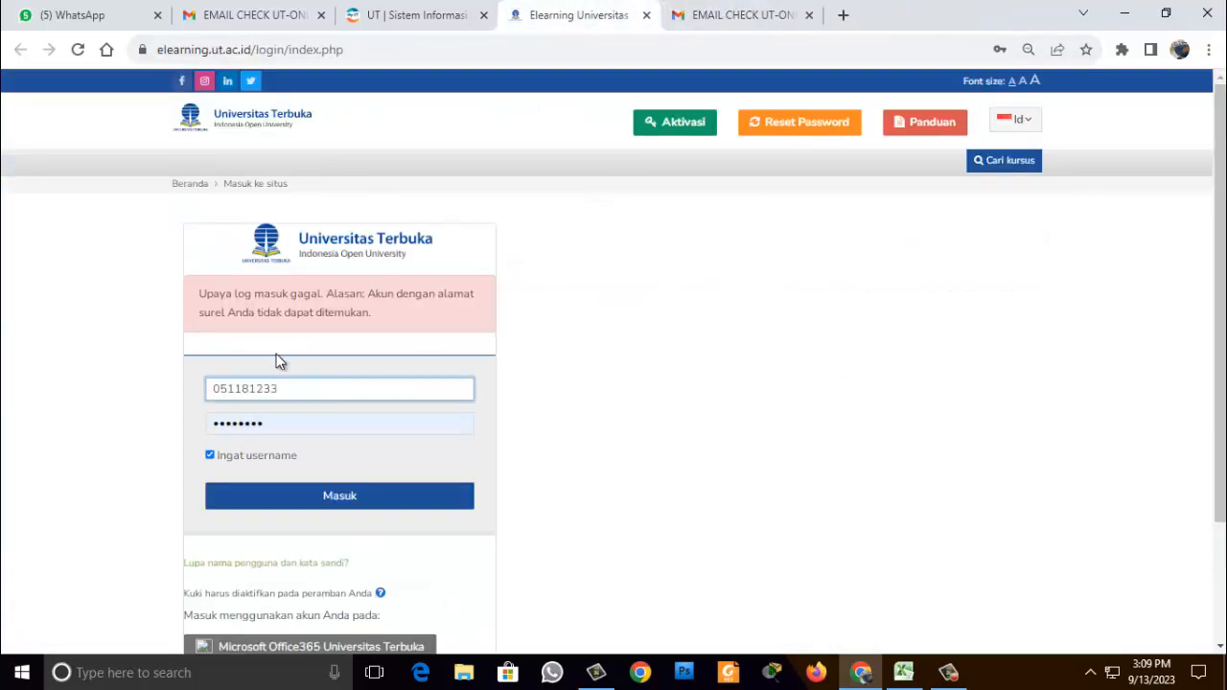
double_click(214, 387)
key("ctrl+v")
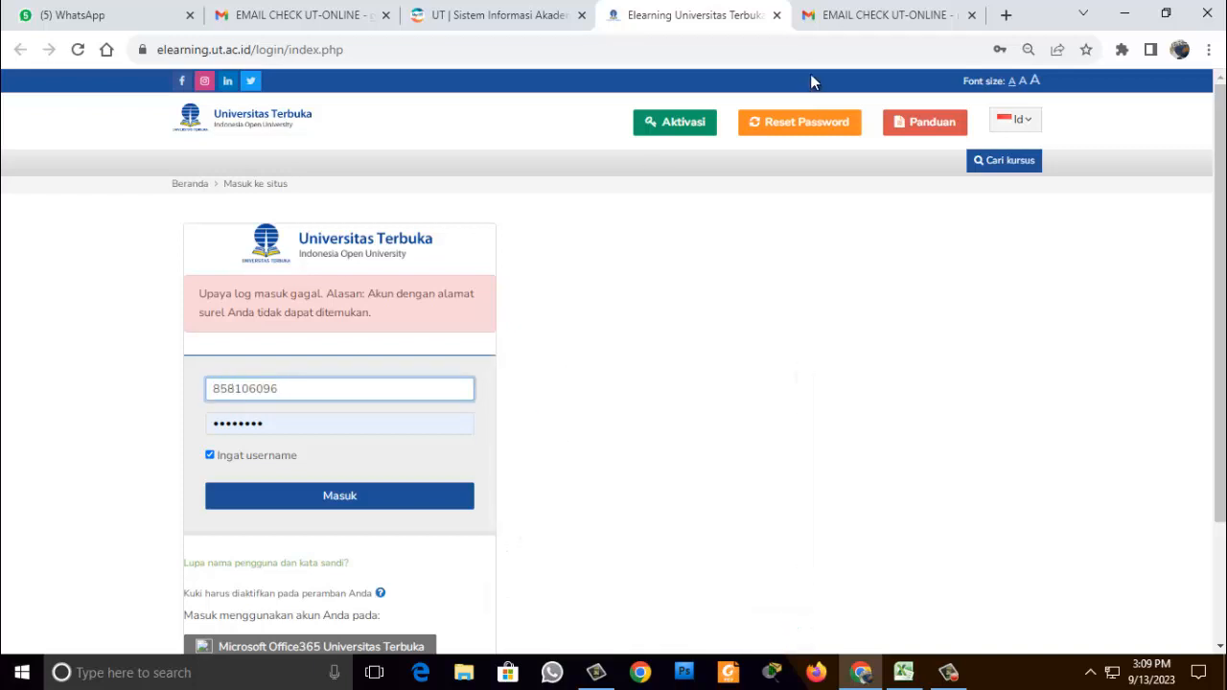
Copy the account password from the verification e-mail into the login form, log in, and save the credentials in the browser
left_click(836, 15)
left_click_drag(358, 483, 414, 482)
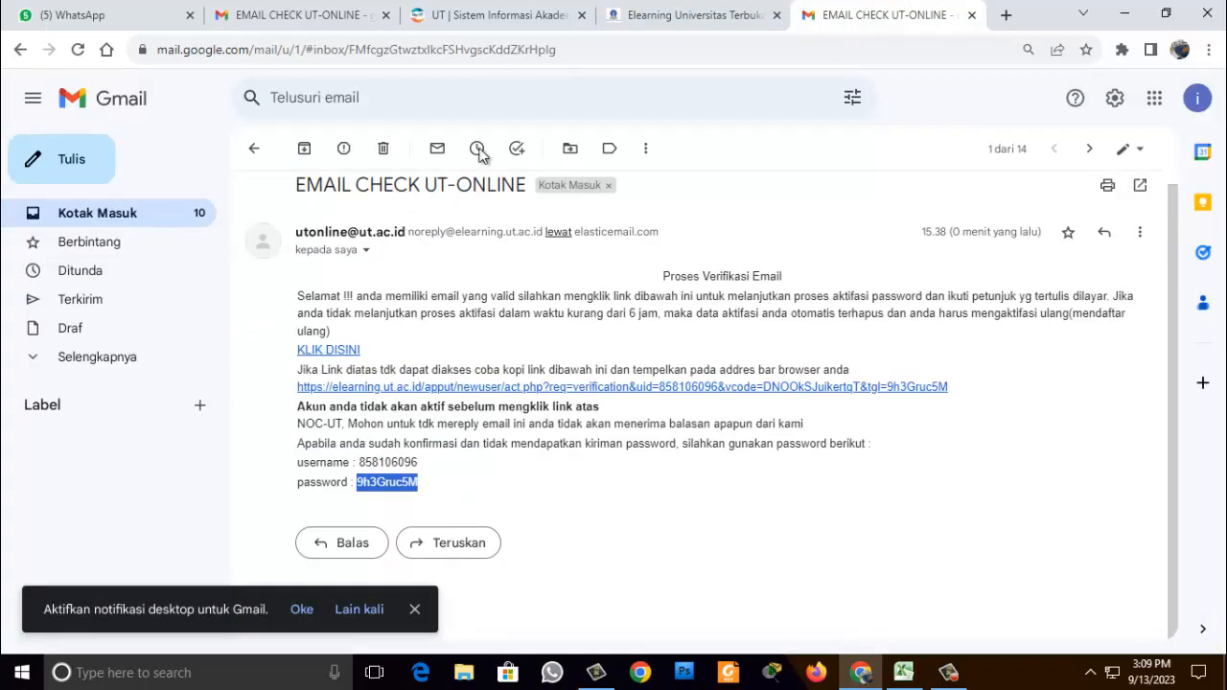
left_click(638, 27)
double_click(213, 423)
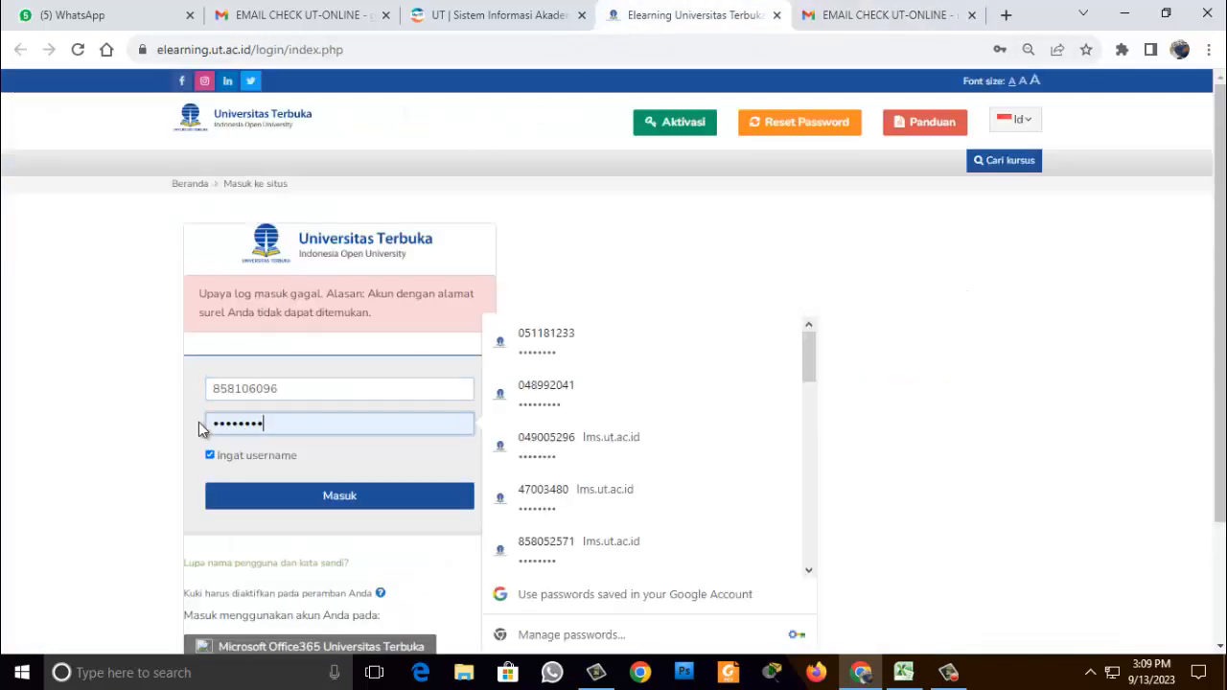
key("ctrl+v")
left_click(337, 504)
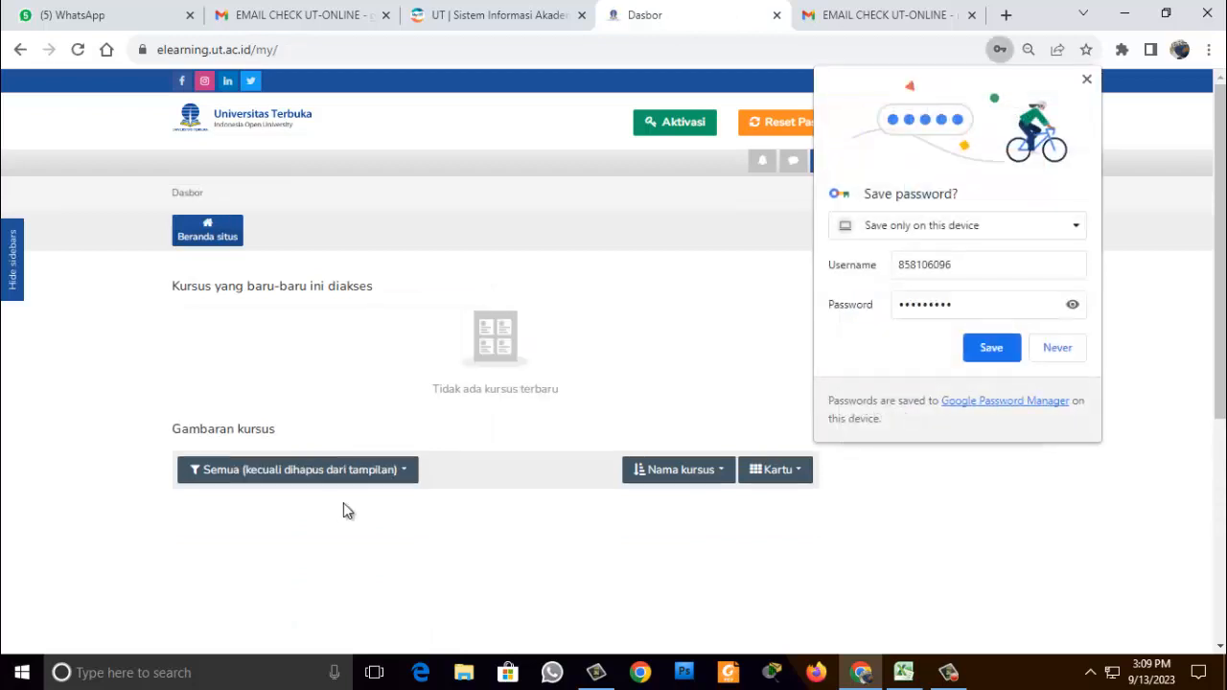
left_click(992, 347)
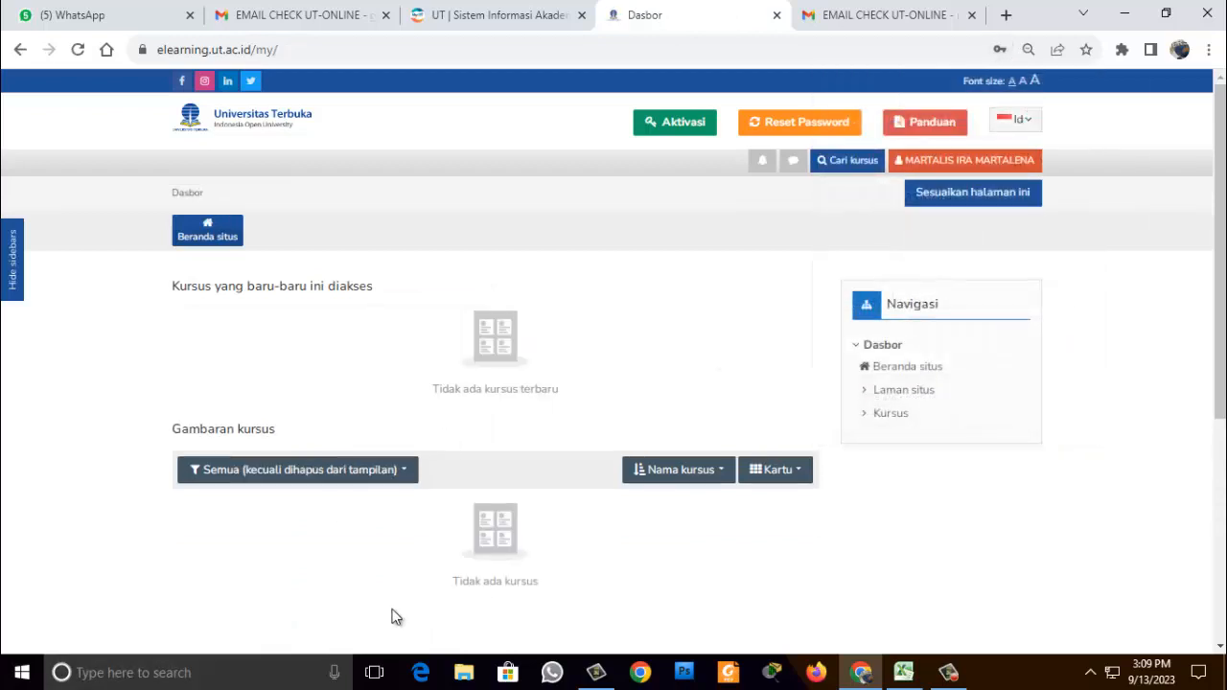
Open the Form Kesediaan Mengikuti Tuton, submit it with Ya, Saya Setuju, and continue back to the dashboard
scroll(486, 542, "down", 4)
scroll(486, 537, "up", 4)
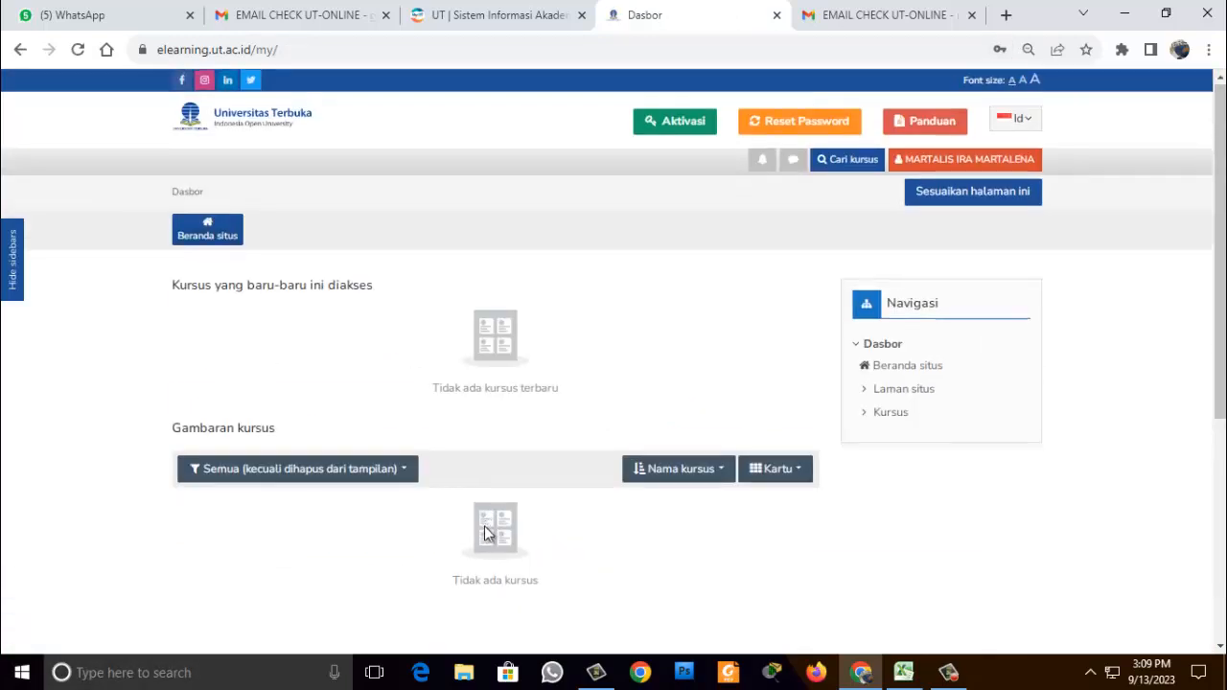
scroll(483, 529, "down", 4)
left_click(521, 410)
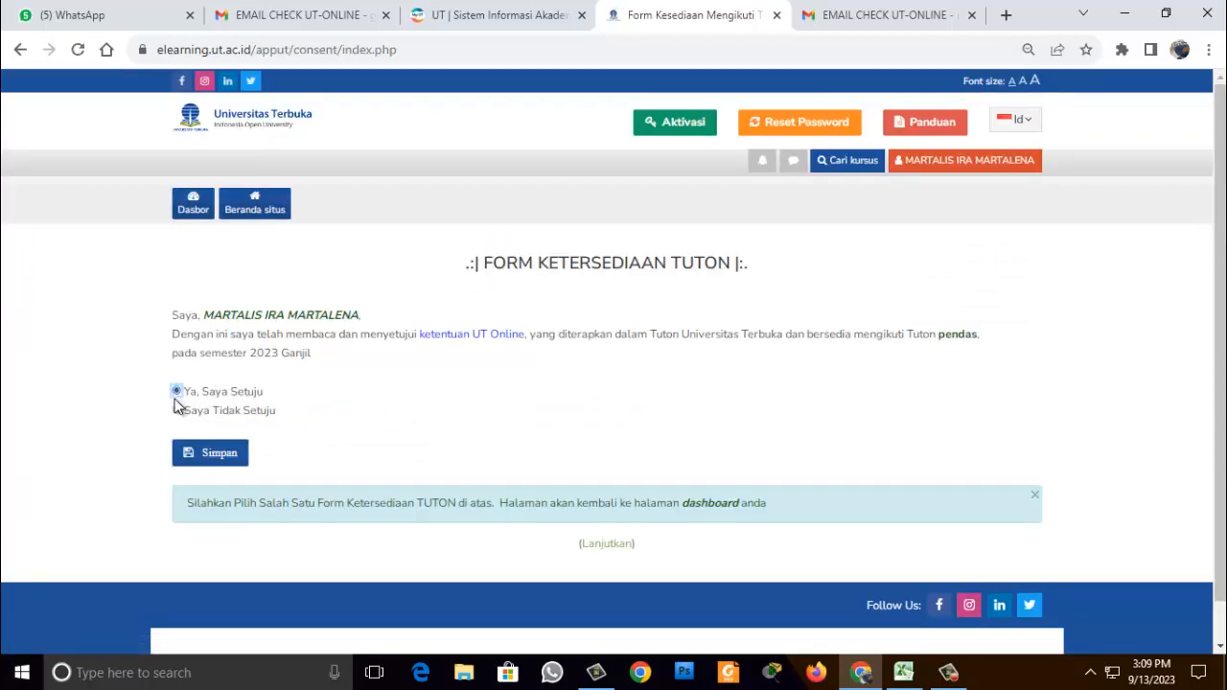
left_click(198, 462)
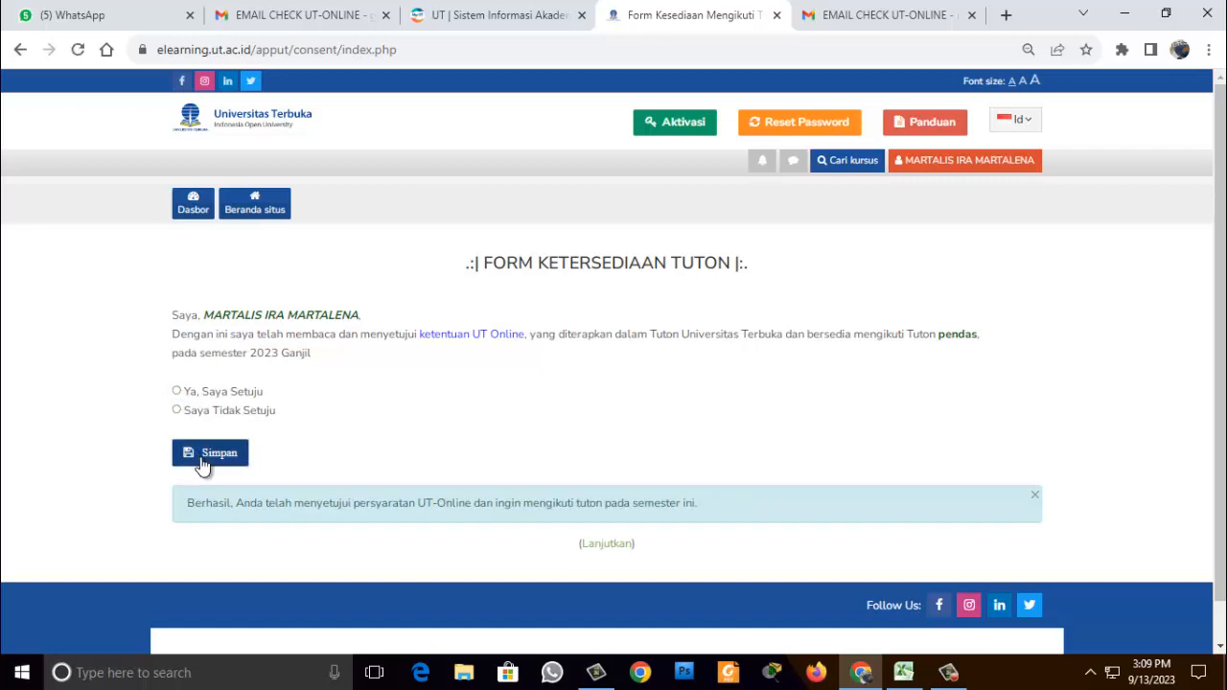
scroll(501, 479, "down", 1)
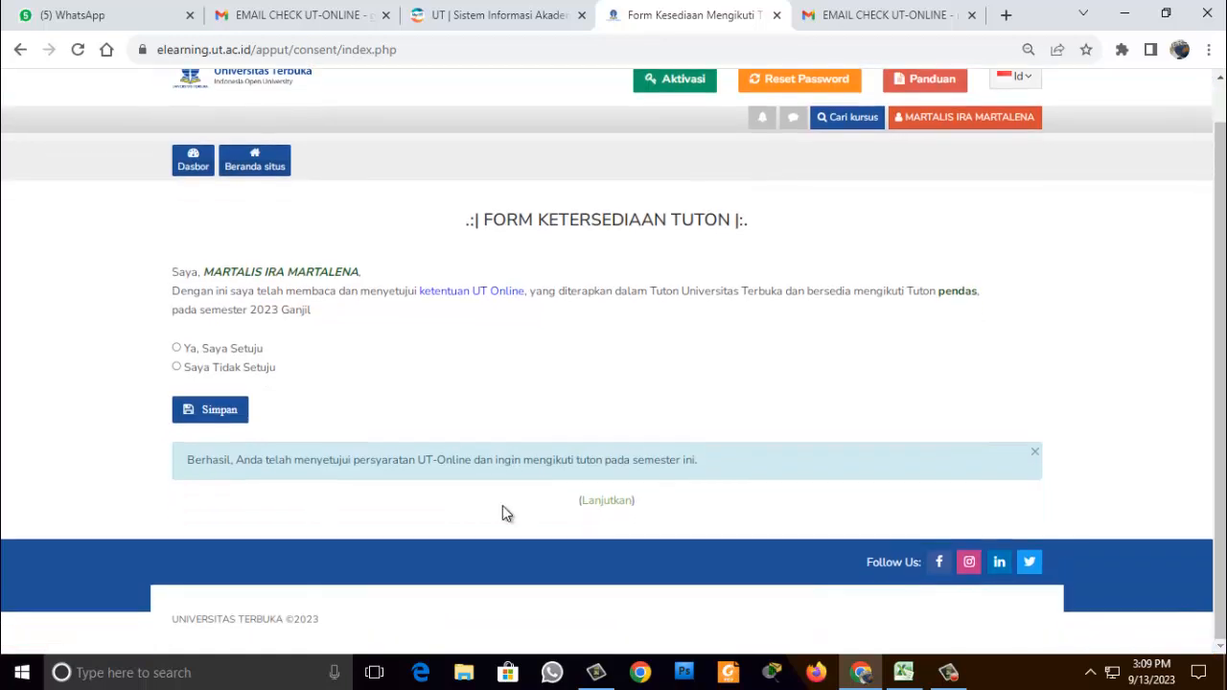
left_click(175, 350)
left_click(607, 500)
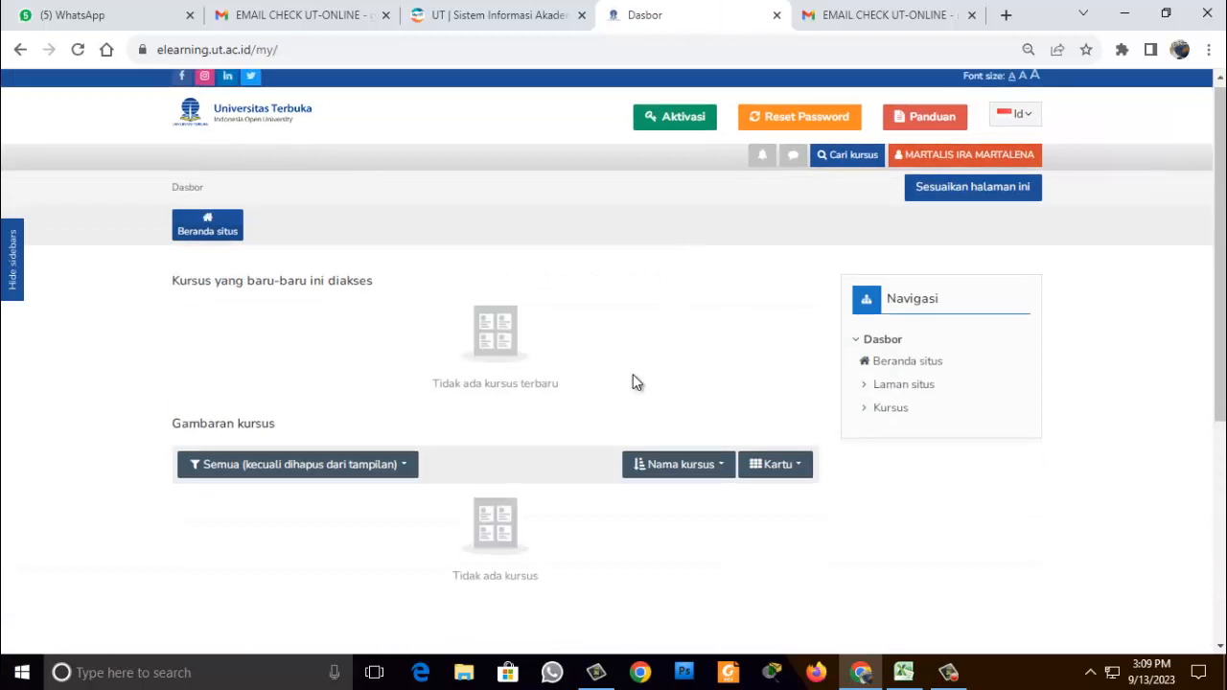
Open Jadwal Tuton S1 and review the weekly tutorial and assignment schedule and the important dates
scroll(633, 383, "down", 2)
scroll(633, 382, "down", 2)
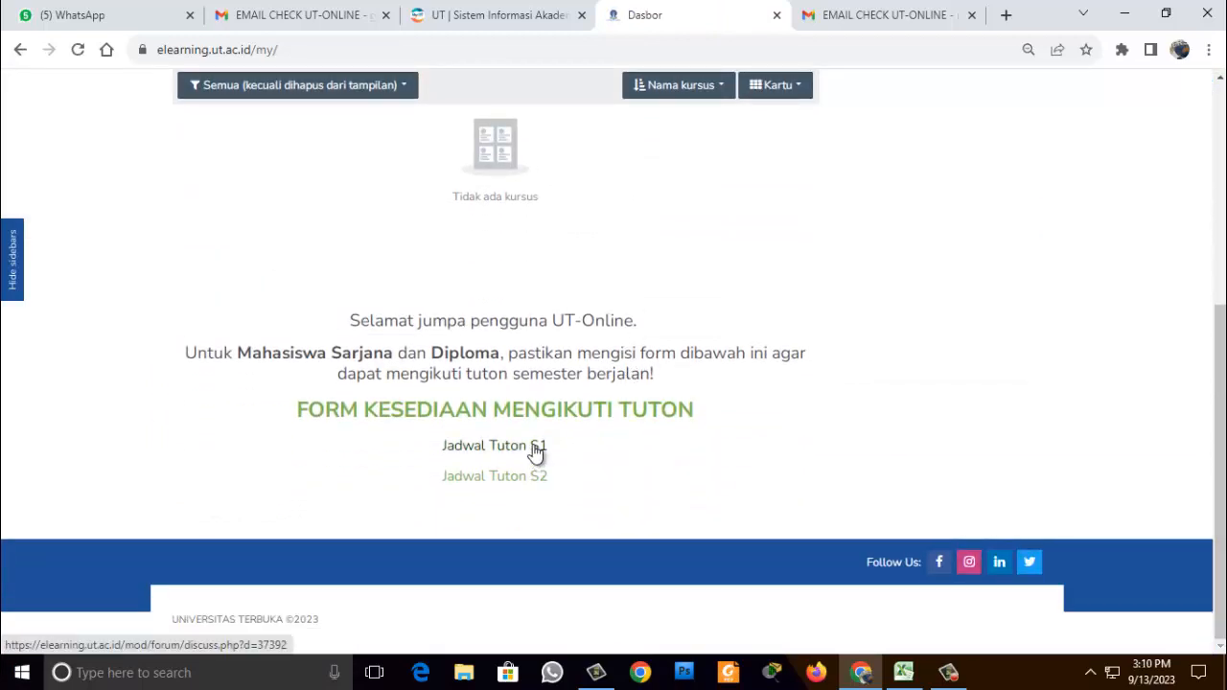
left_click(535, 449)
scroll(538, 472, "down", 2)
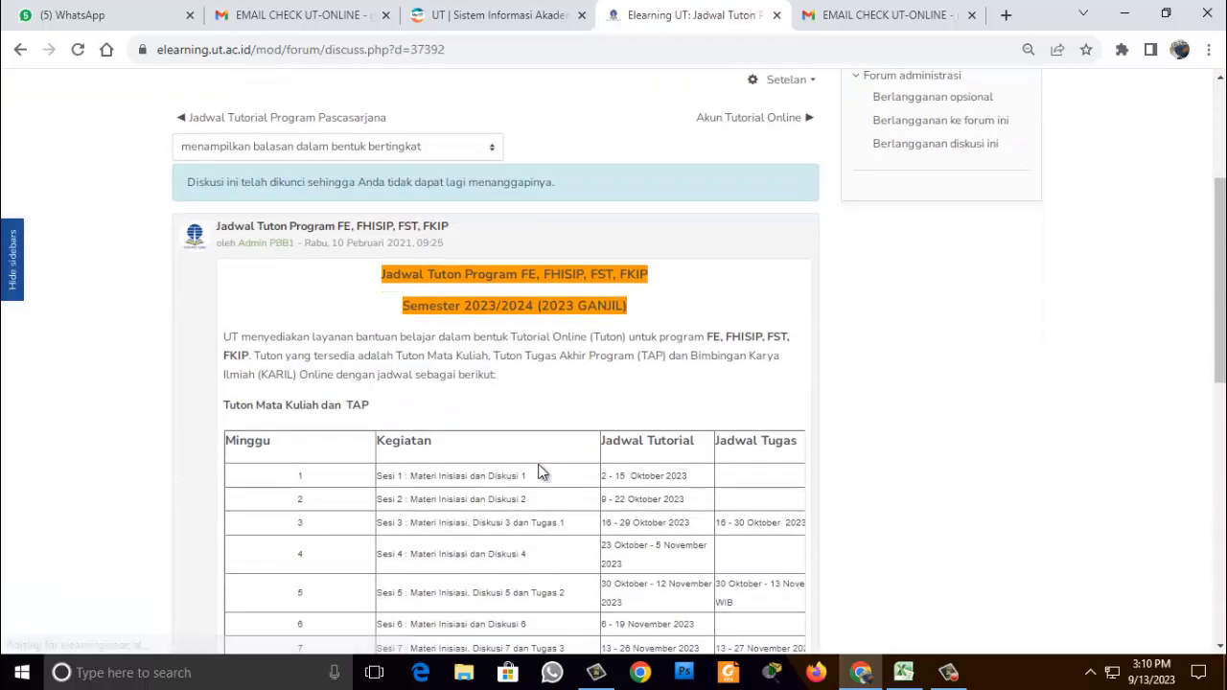
scroll(539, 472, "down", 5)
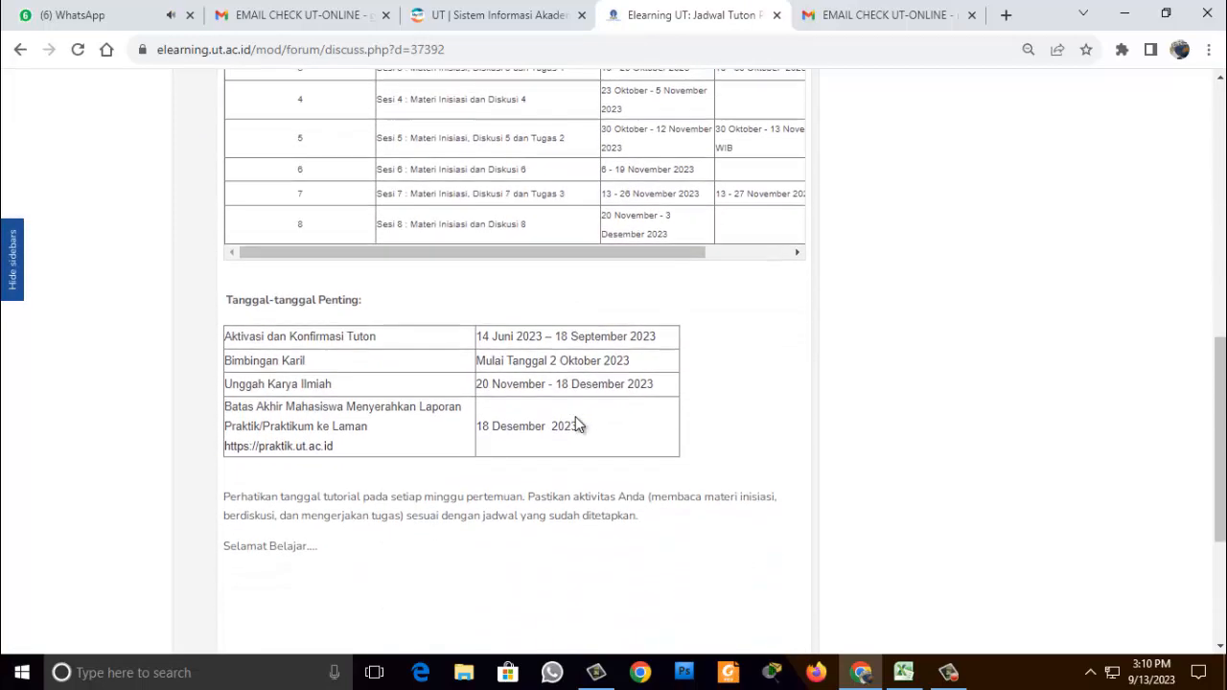
scroll(577, 422, "down", 3)
scroll(577, 422, "up", 8)
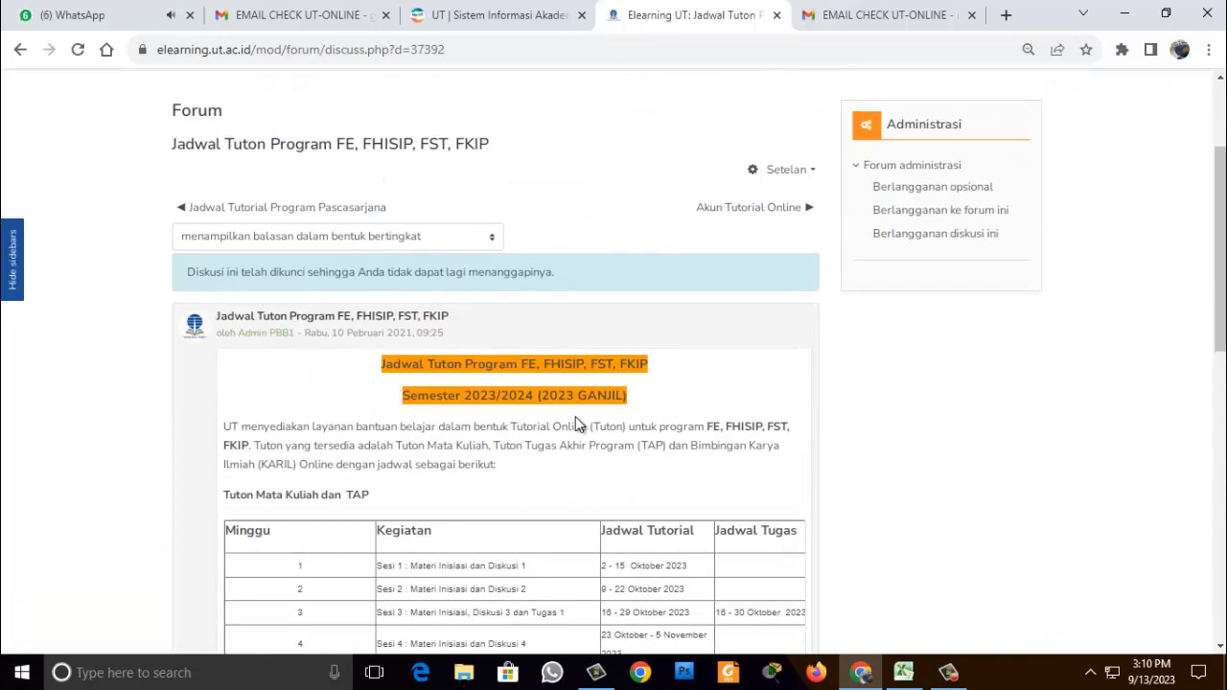